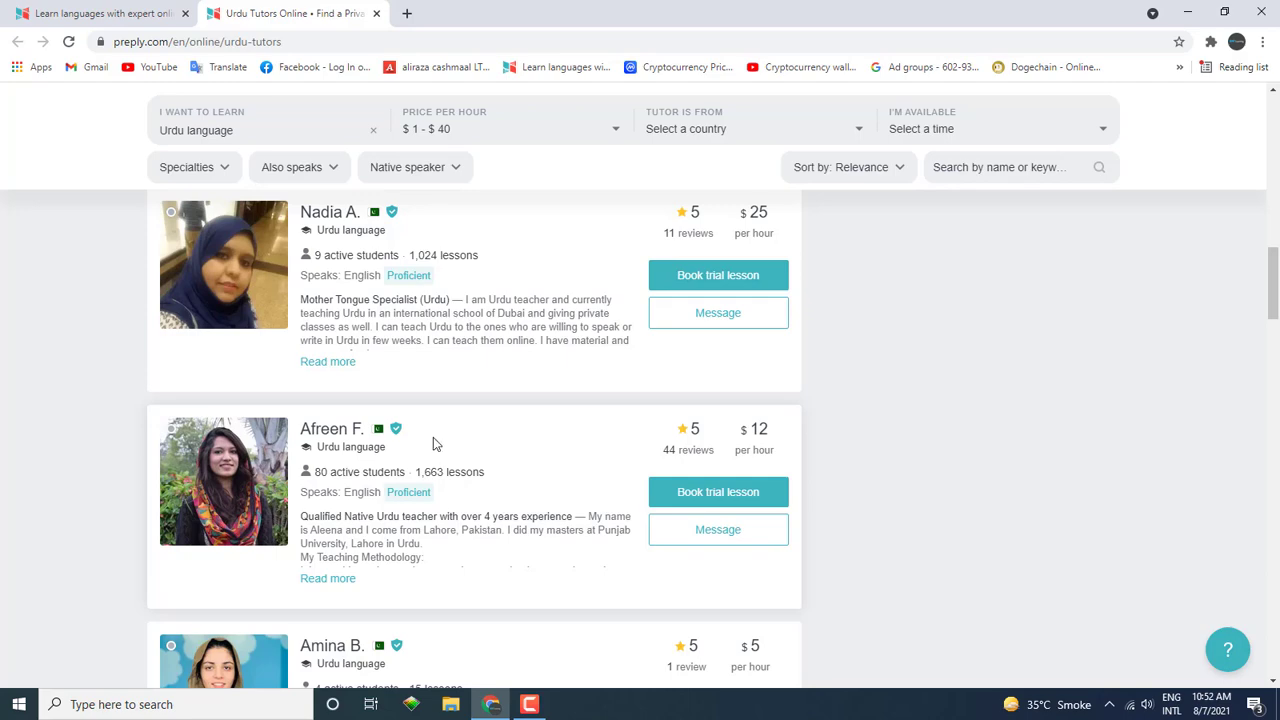
Step: Scroll up through the Urdu tutors search results
{"action": "scroll", "coordinate": [433, 444], "scroll_direction": "up", "scroll_amount": 15}
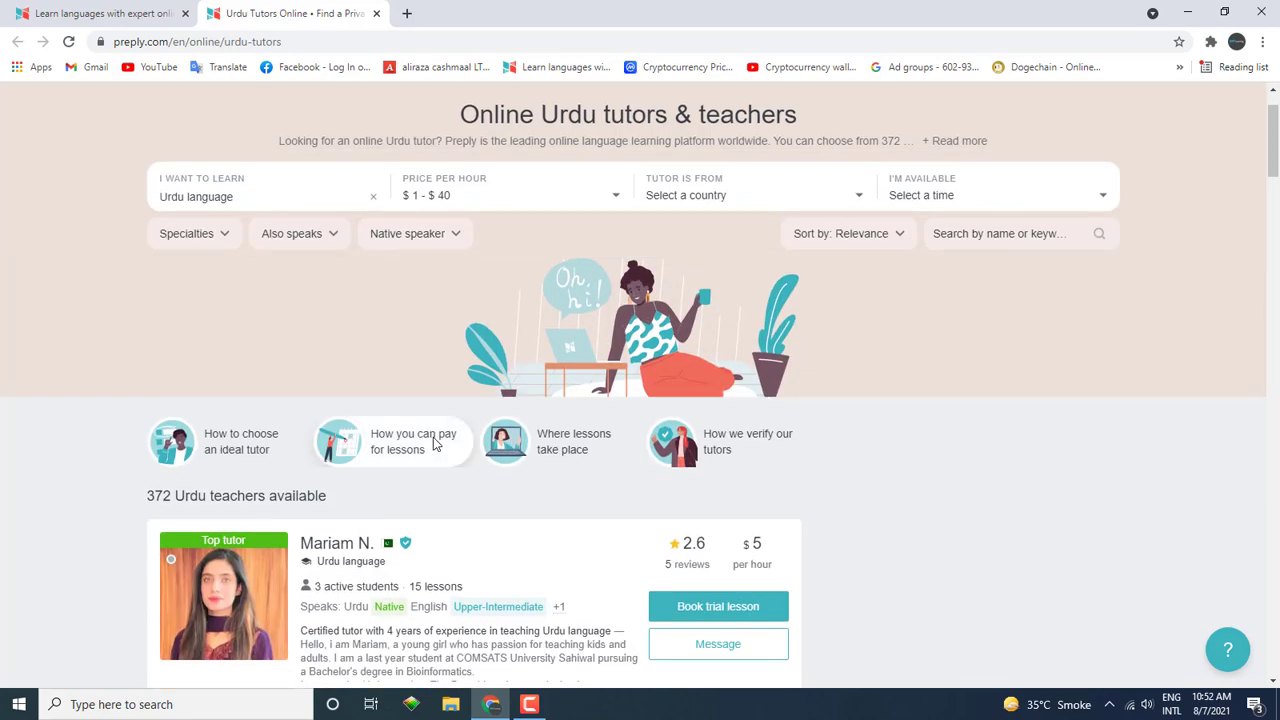
Step: Close the Urdu tutors tab and go to Preply's 'Become a tutor' sign-up page
{"action": "left_click", "coordinate": [376, 14]}
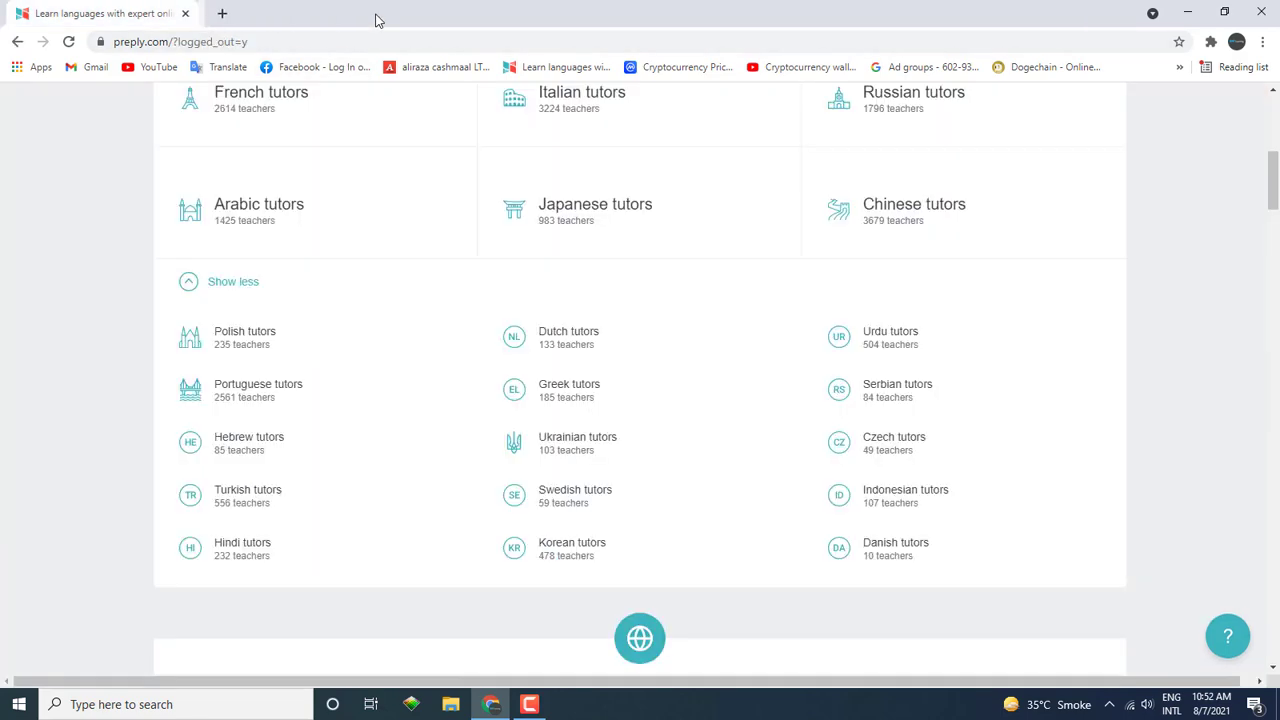
{"action": "scroll", "coordinate": [323, 194], "scroll_direction": "up", "scroll_amount": 5}
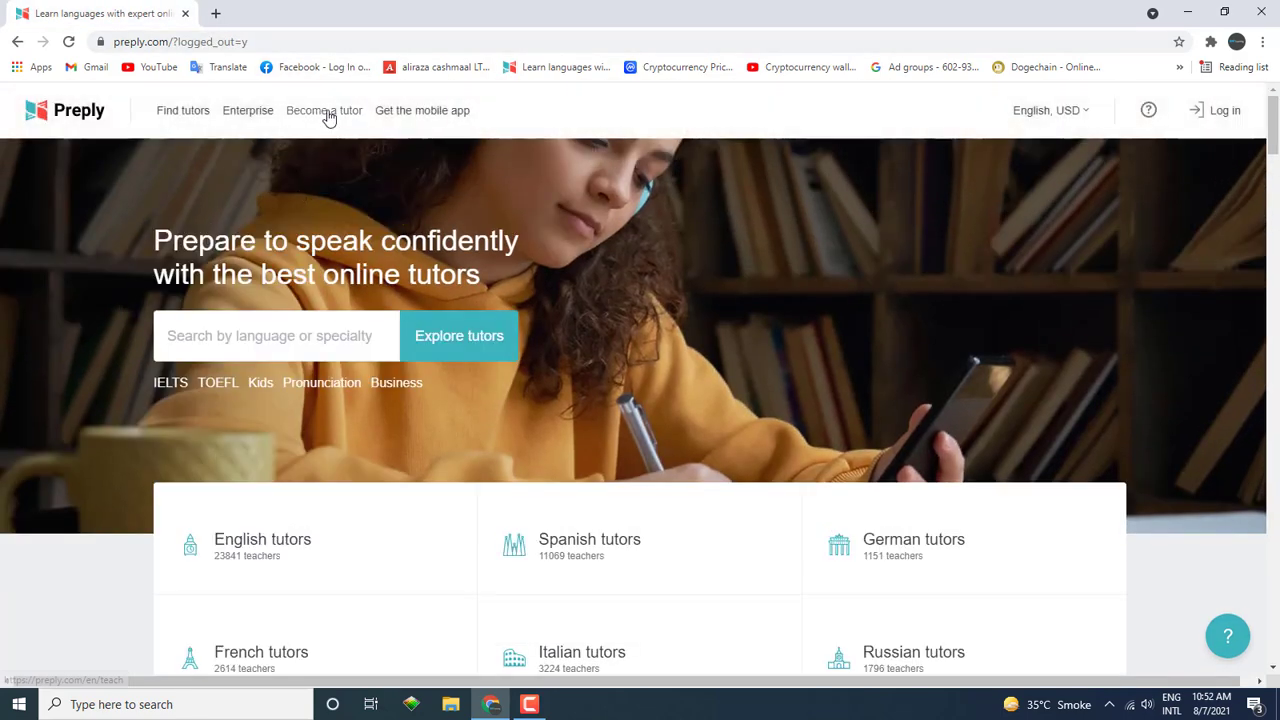
{"action": "left_click", "coordinate": [329, 113]}
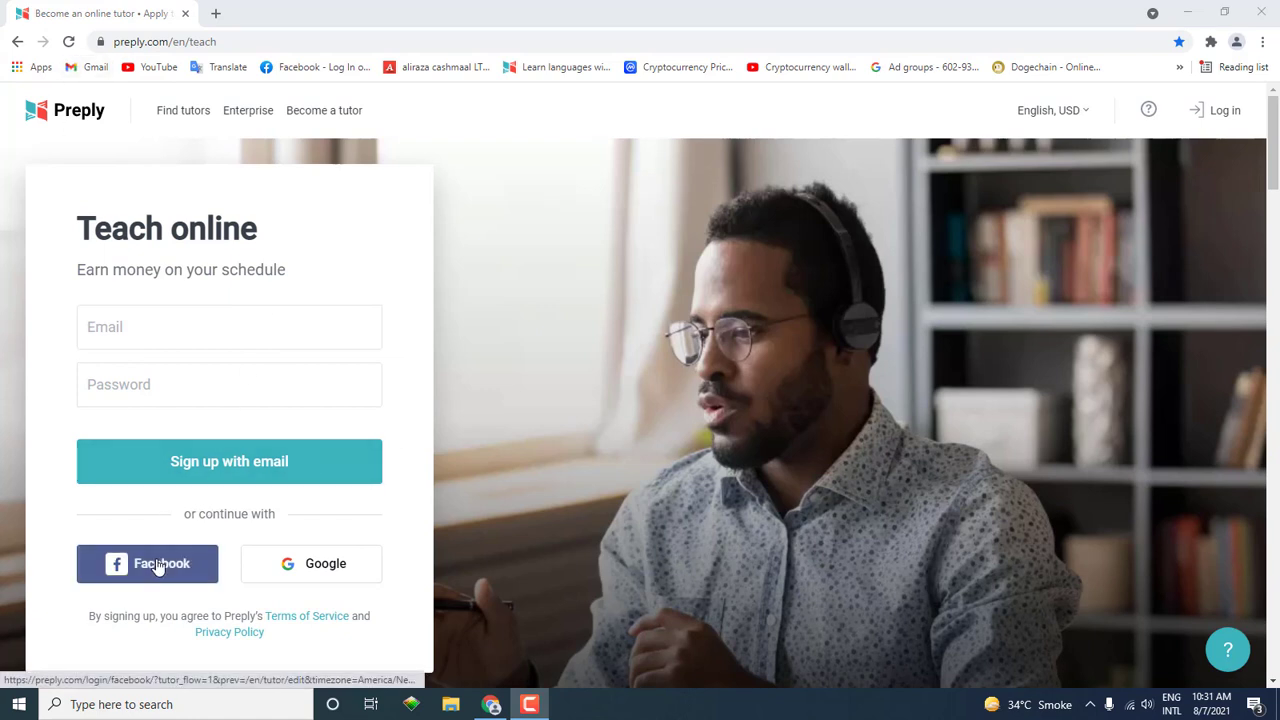
Step: Register a tutor account using an email address and a password
{"action": "left_click", "coordinate": [189, 323]}
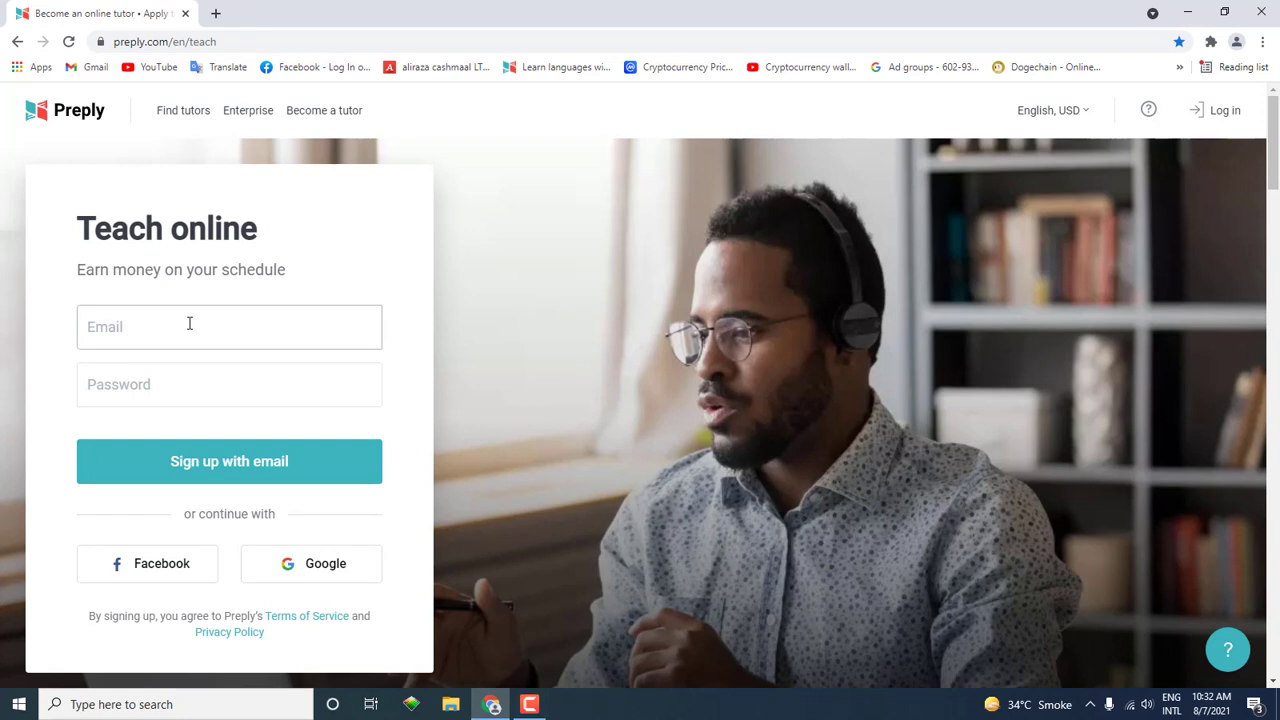
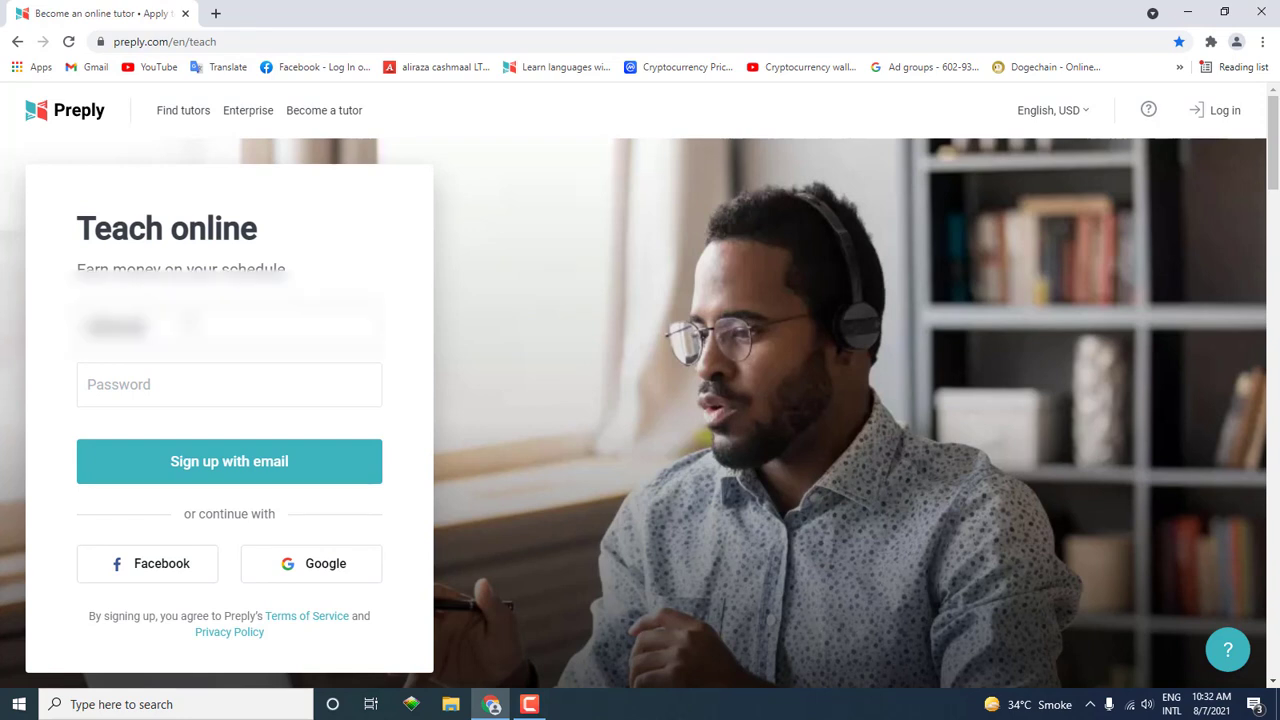
{"action": "left_click", "coordinate": [172, 380]}
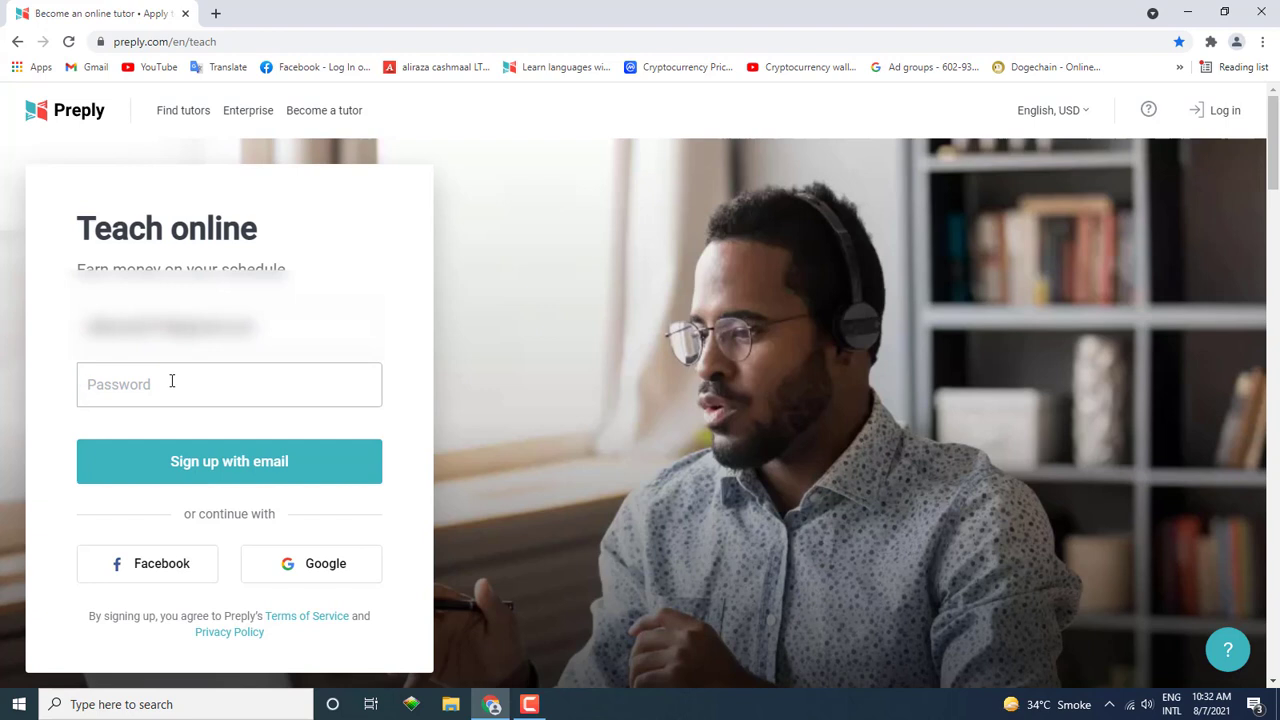
{"action": "type", "text": "••••••••••"}
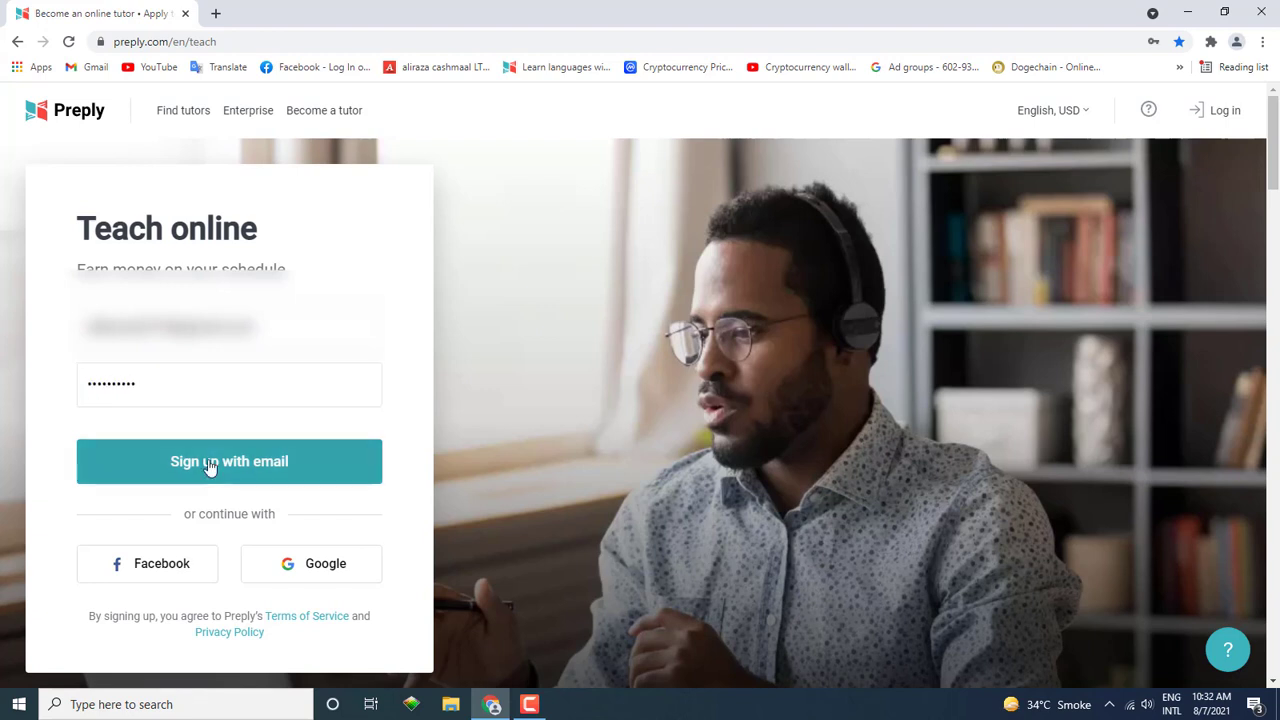
{"action": "left_click", "coordinate": [286, 460]}
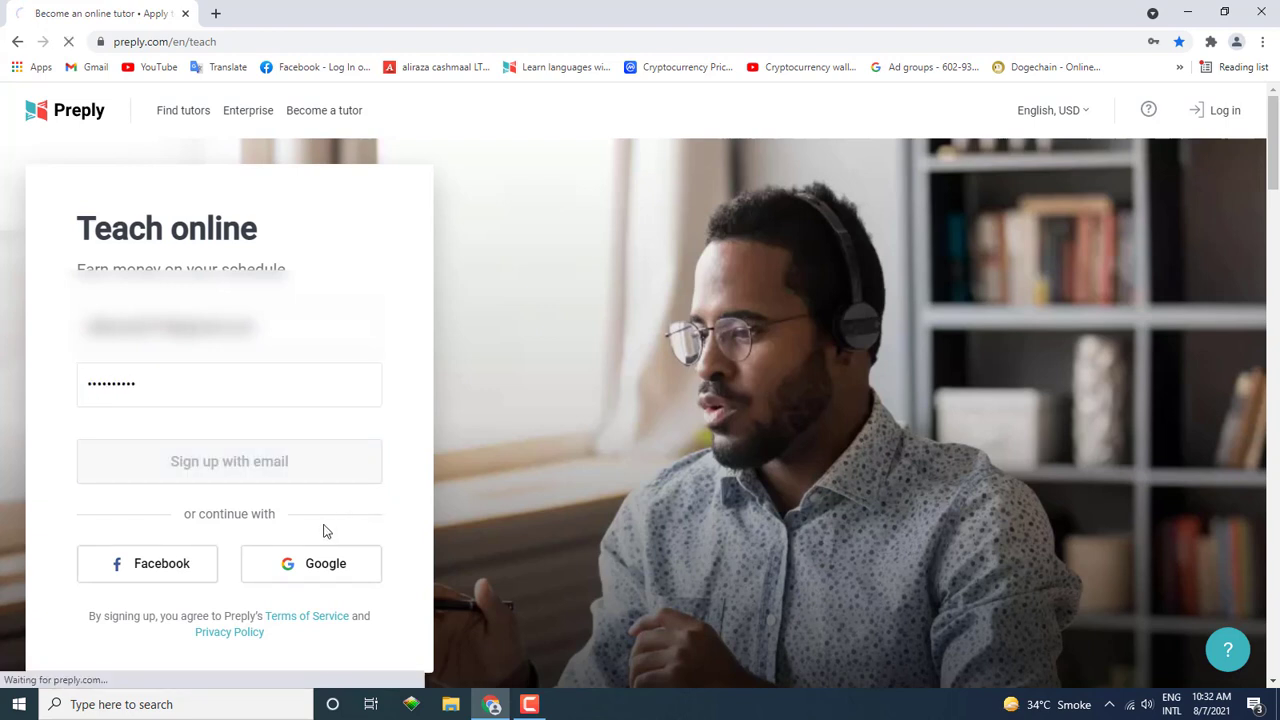
{"action": "scroll", "coordinate": [640, 400], "scroll_direction": "down", "scroll_amount": 3}
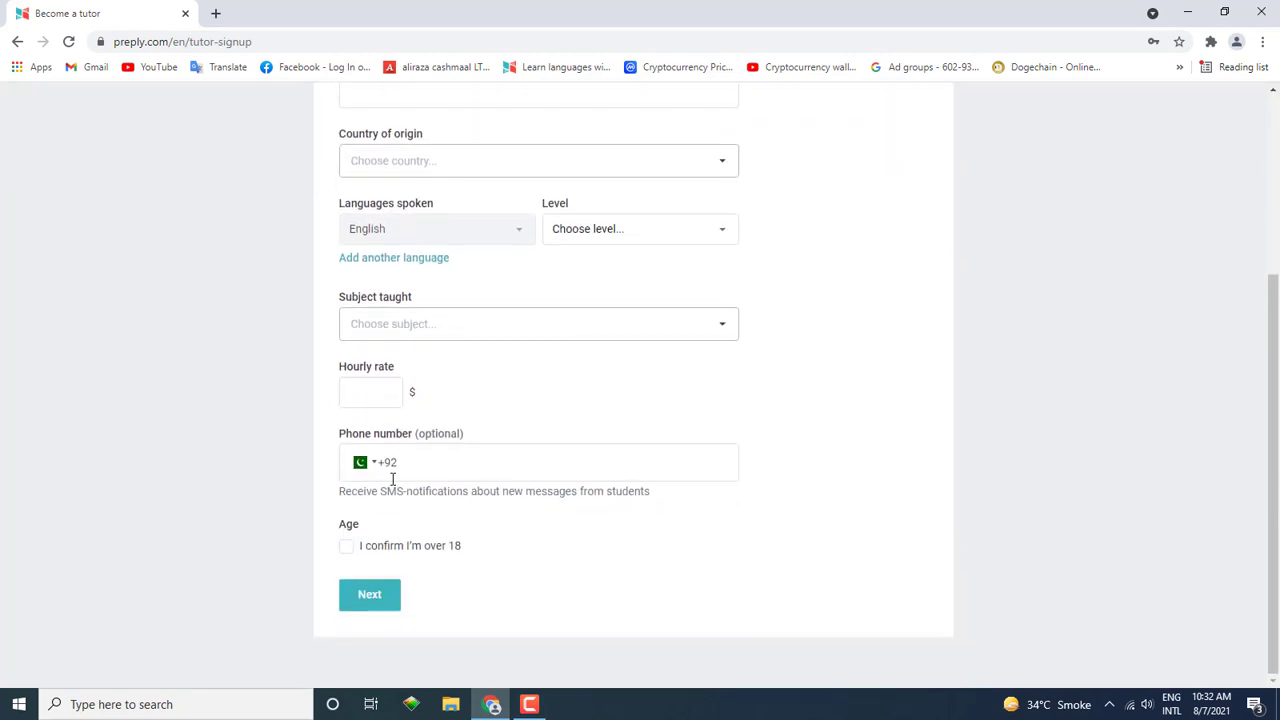
Step: Return to the top of the About form and select the First name field
{"action": "scroll", "coordinate": [170, 411], "scroll_direction": "up", "scroll_amount": 3}
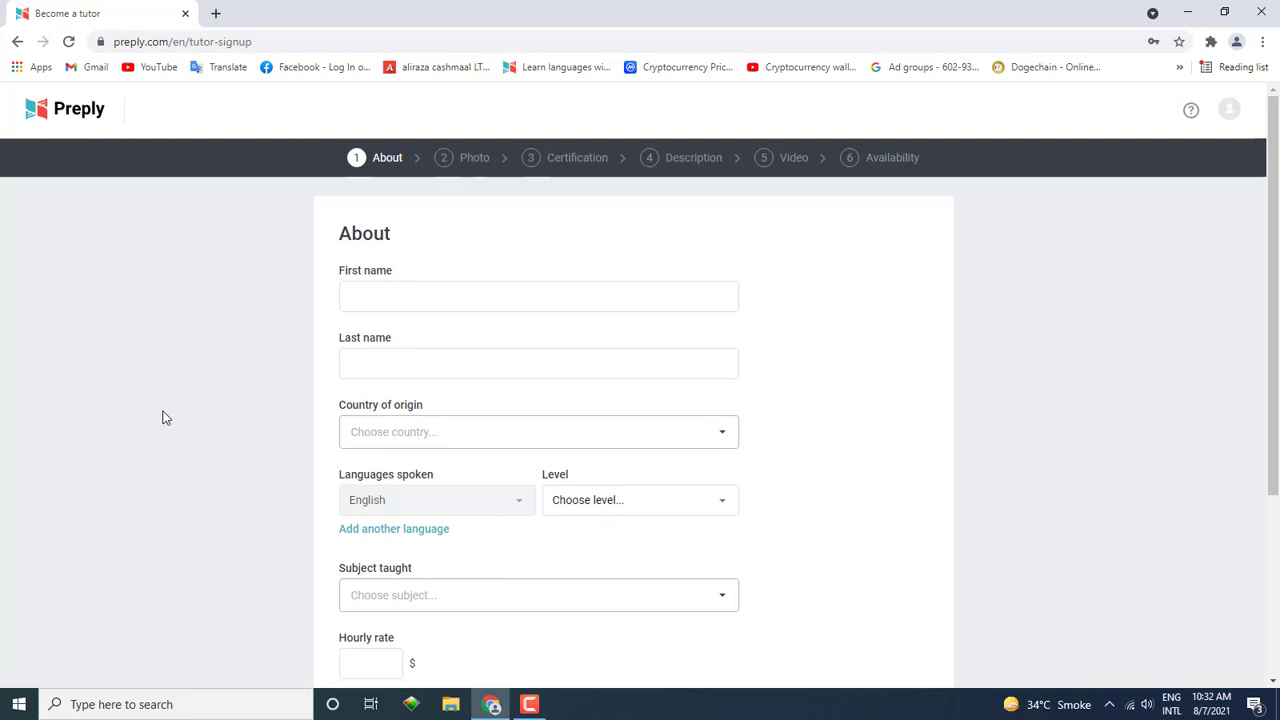
{"action": "scroll", "coordinate": [626, 386], "scroll_direction": "down", "scroll_amount": 3}
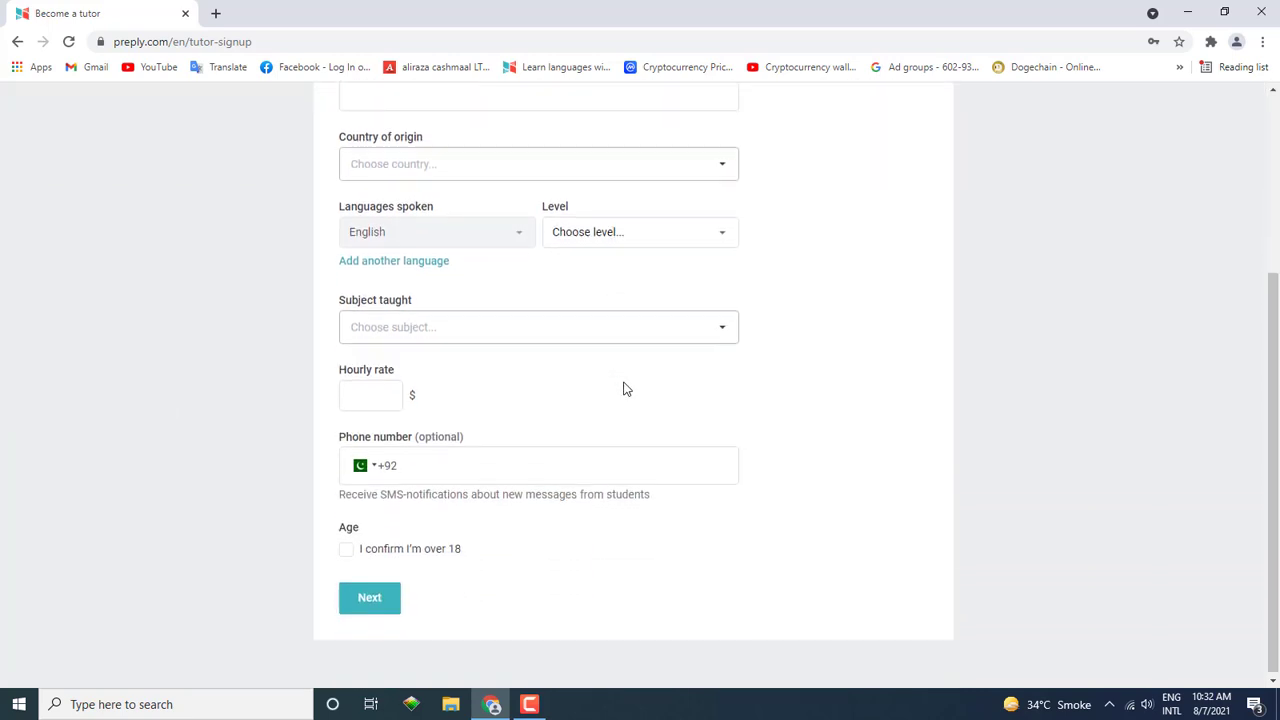
{"action": "scroll", "coordinate": [595, 390], "scroll_direction": "up", "scroll_amount": 1}
{"action": "scroll", "coordinate": [590, 390], "scroll_direction": "up", "scroll_amount": 2}
{"action": "left_click", "coordinate": [409, 306]}
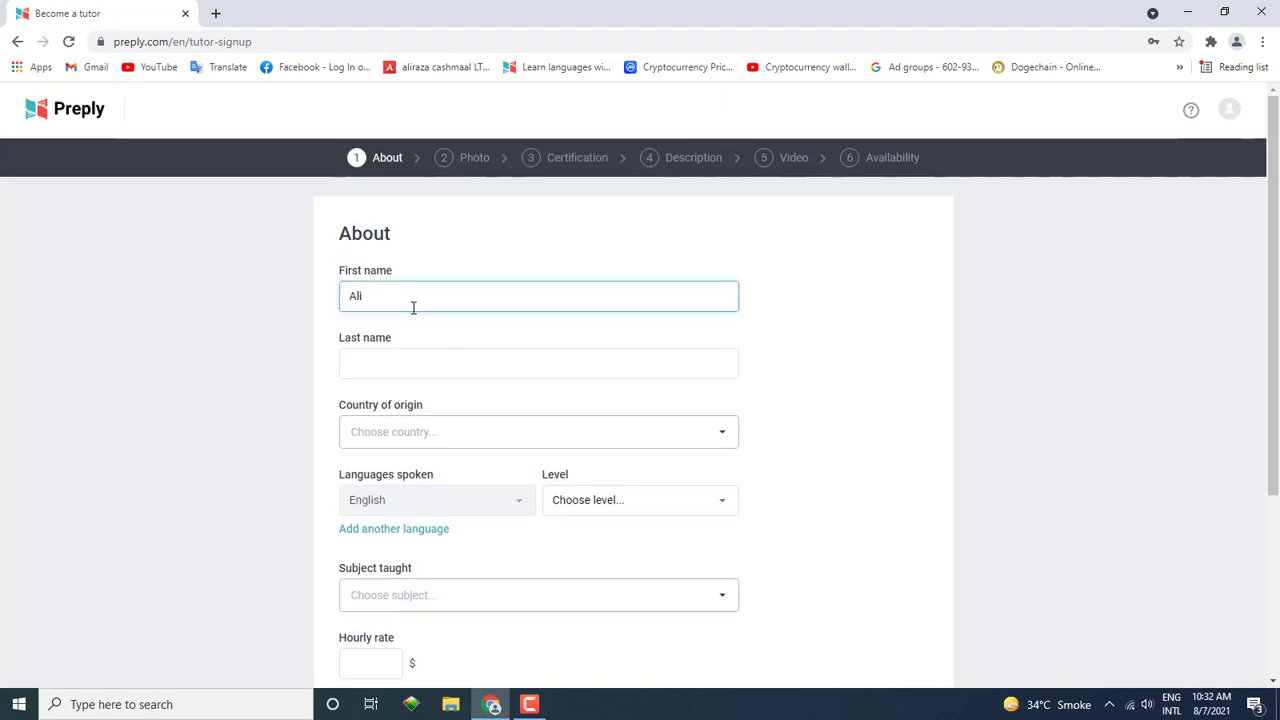
Step: Enter the last name and choose Pakistan as country of origin
{"action": "left_click", "coordinate": [474, 352]}
{"action": "type", "text": "Raza"}
{"action": "left_click", "coordinate": [478, 431]}
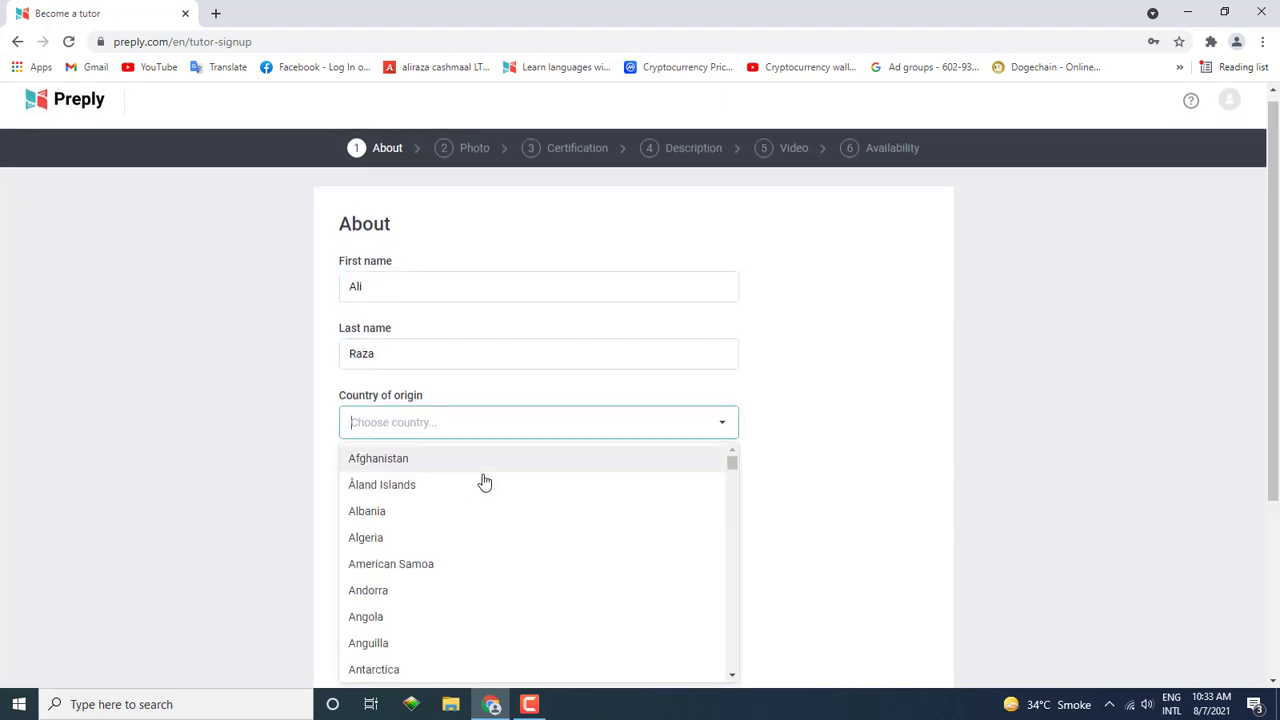
{"action": "scroll", "coordinate": [437, 508], "scroll_direction": "down", "scroll_amount": 5}
{"action": "type", "text": "pak"}
{"action": "key", "text": "Return"}
{"action": "scroll", "coordinate": [597, 346], "scroll_direction": "down", "scroll_amount": 2}
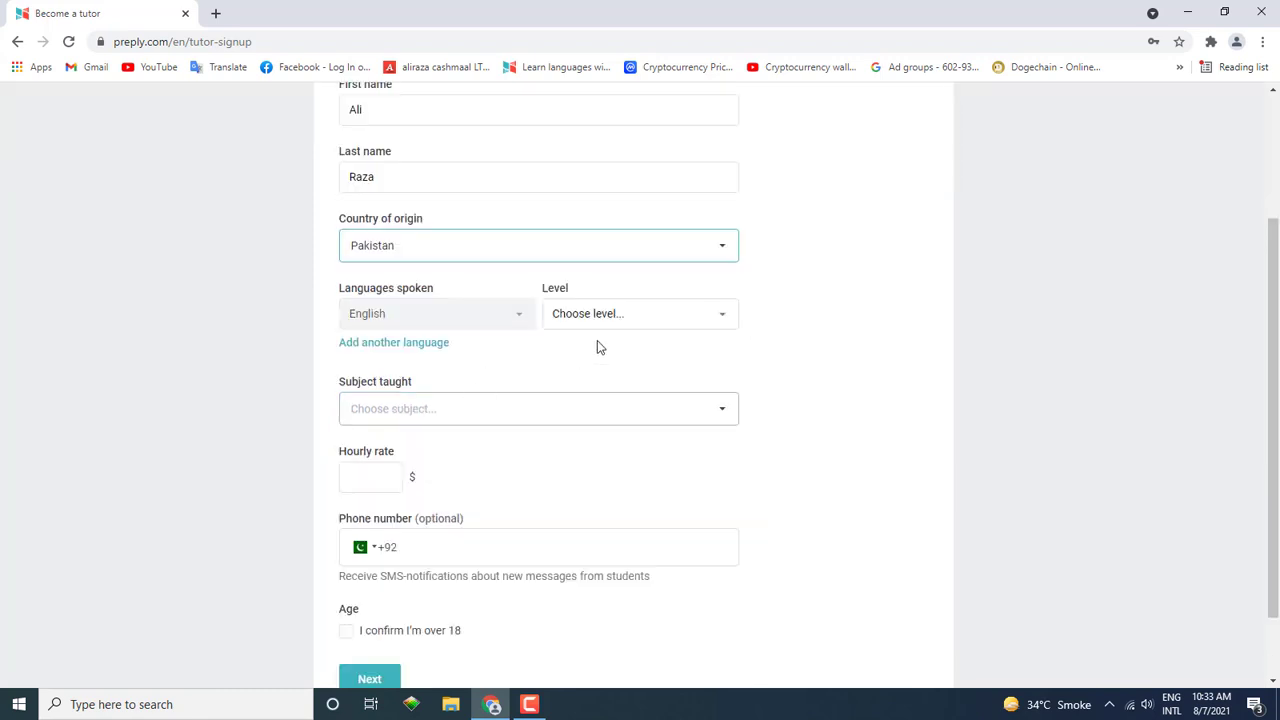
Step: Add Urdu as a second spoken language
{"action": "left_click", "coordinate": [418, 345]}
{"action": "left_click", "coordinate": [457, 362]}
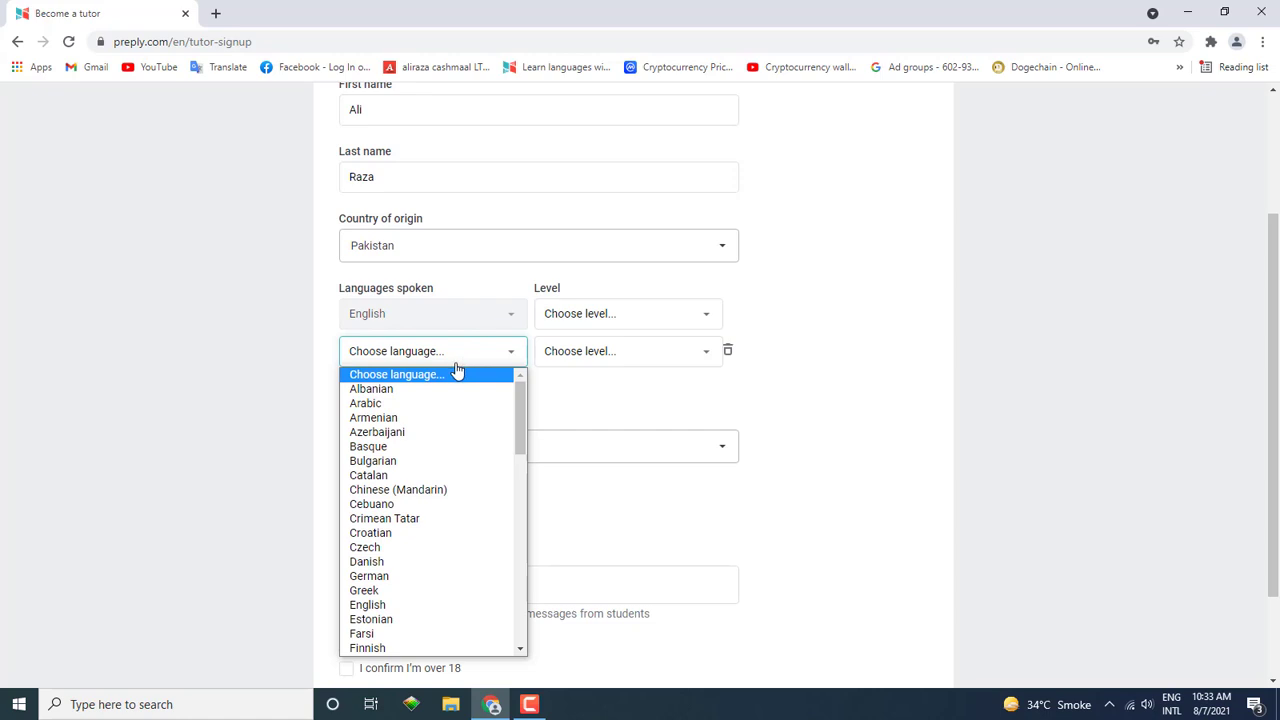
{"action": "type", "text": "u"}
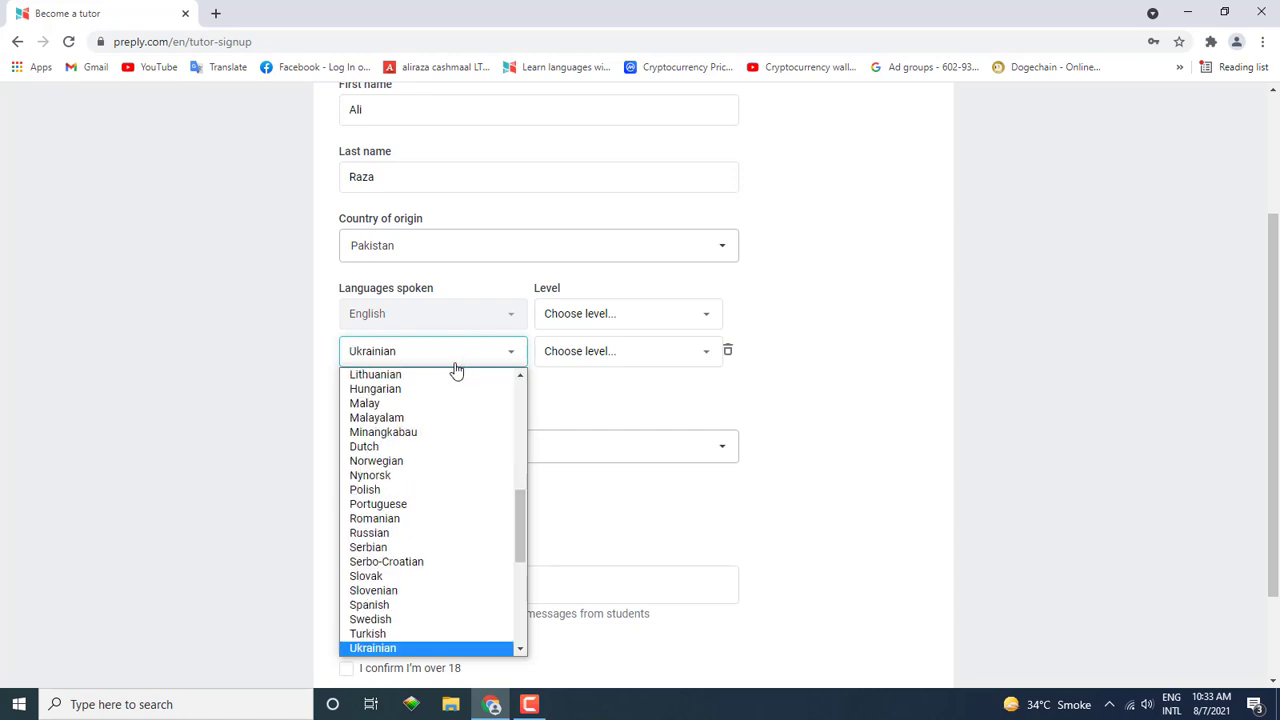
{"action": "key", "text": "Down"}
{"action": "key", "text": "Down"}
{"action": "key", "text": "Up"}
{"action": "key", "text": "Return"}
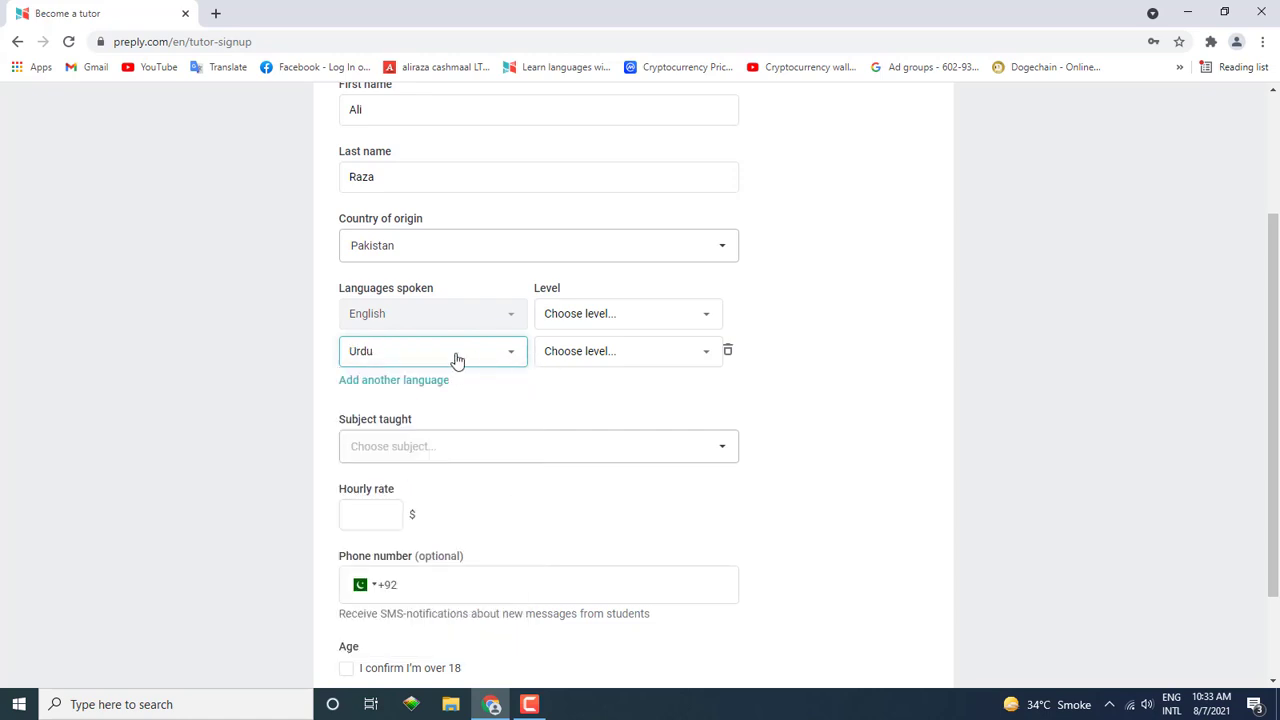
Step: Set the English level to B1 and the Urdu level to A1
{"action": "left_click", "coordinate": [556, 325]}
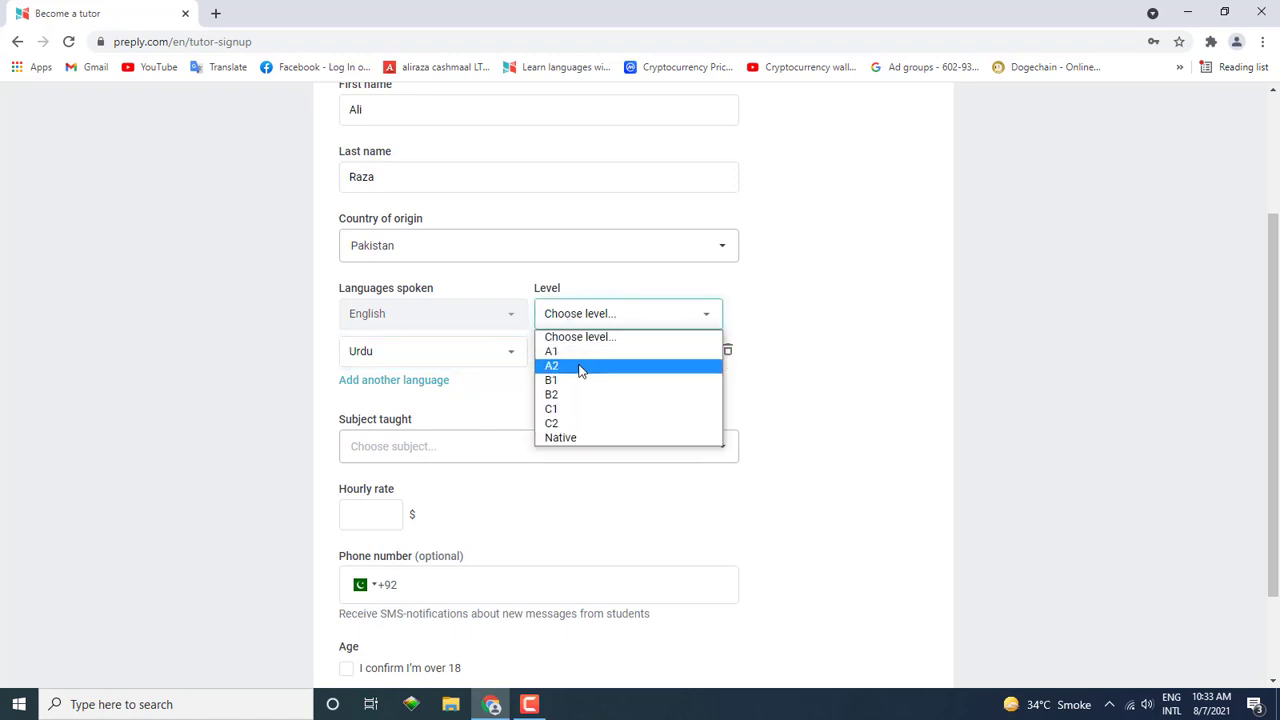
{"action": "left_click", "coordinate": [566, 395]}
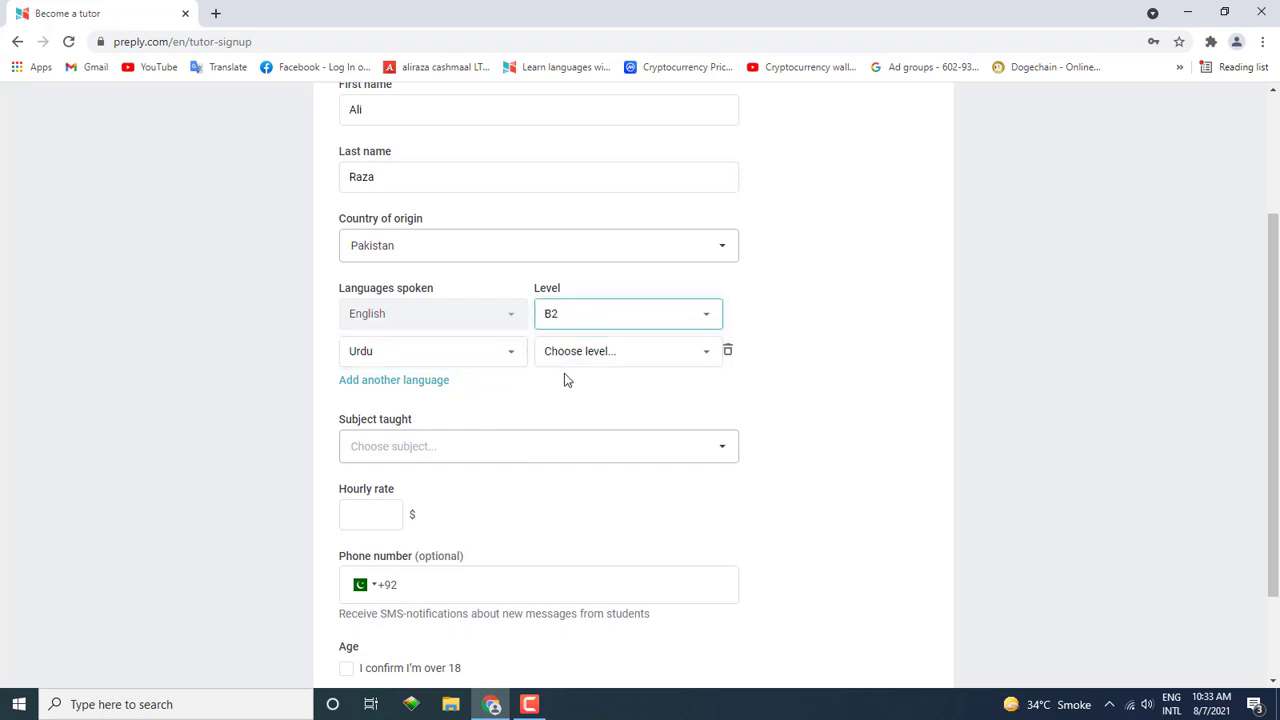
{"action": "left_click", "coordinate": [586, 325]}
{"action": "left_click", "coordinate": [570, 376]}
{"action": "left_click", "coordinate": [584, 356]}
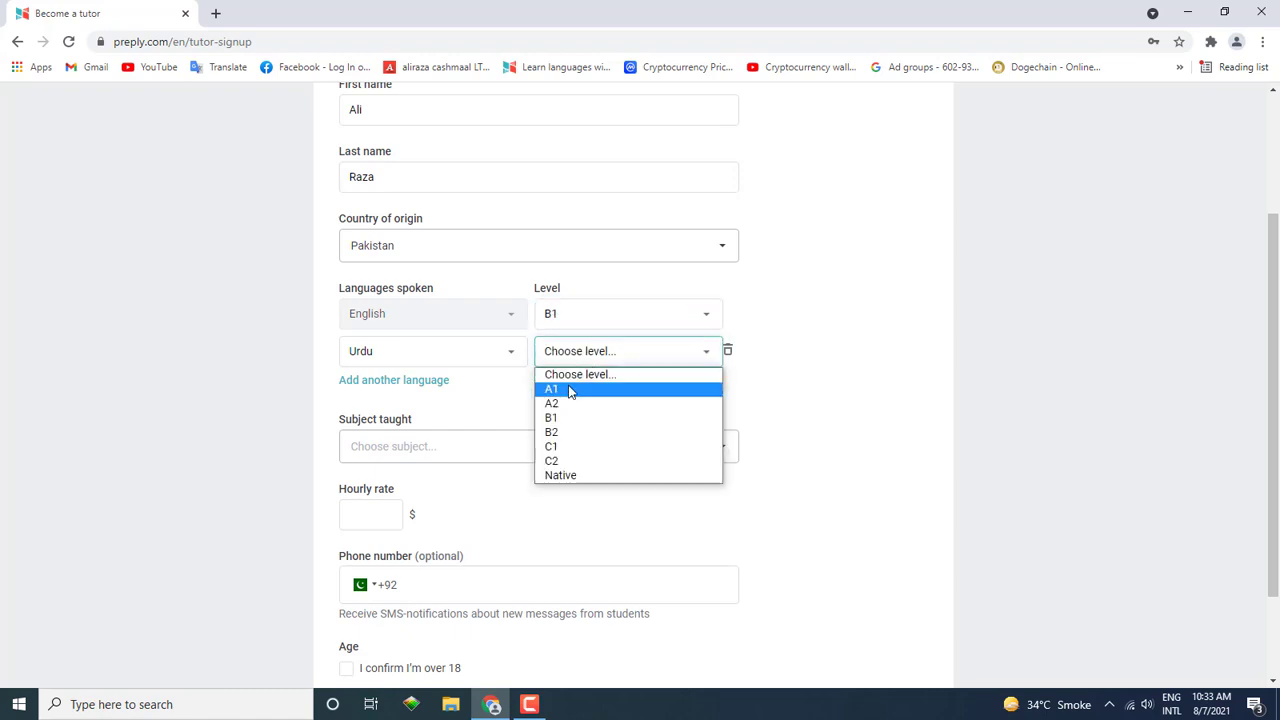
{"action": "left_click", "coordinate": [571, 390]}
{"action": "scroll", "coordinate": [631, 409], "scroll_direction": "down", "scroll_amount": 2}
{"action": "left_click", "coordinate": [455, 330]}
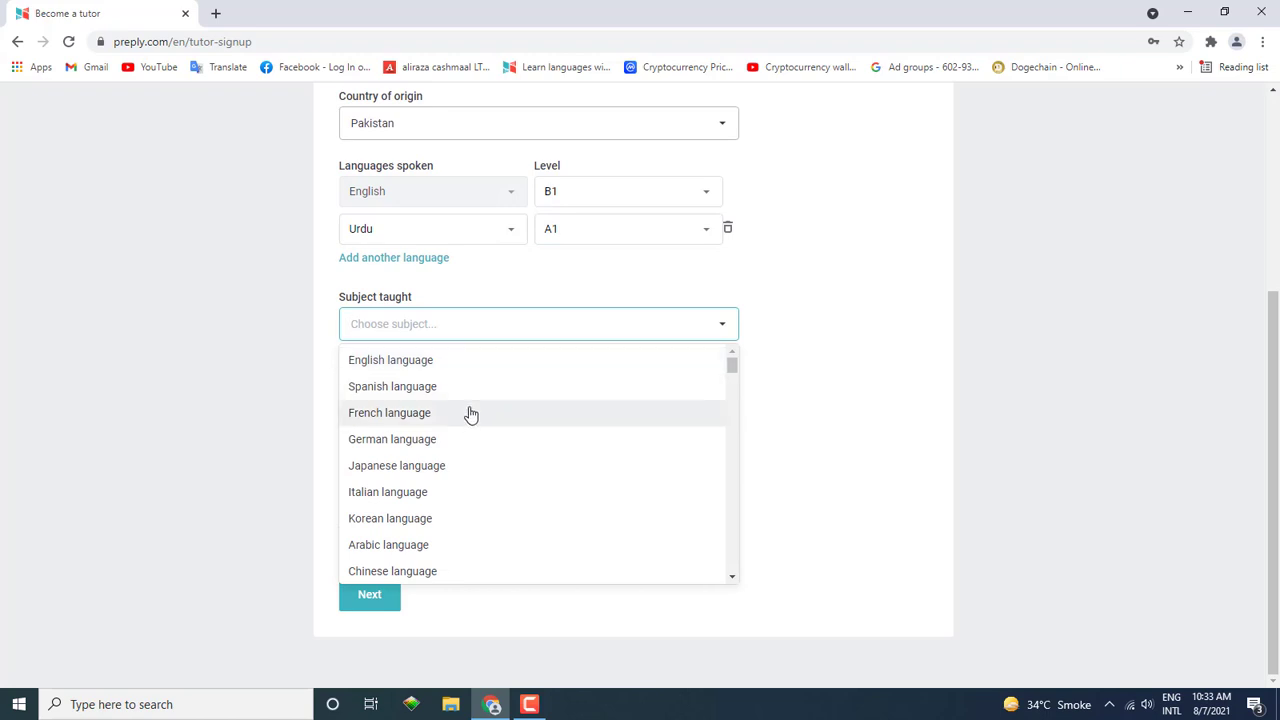
Step: Scroll through the form and pick Urdu as the subject taught
{"action": "scroll", "coordinate": [469, 426], "scroll_direction": "down", "scroll_amount": 6}
{"action": "scroll", "coordinate": [470, 432], "scroll_direction": "down", "scroll_amount": 6}
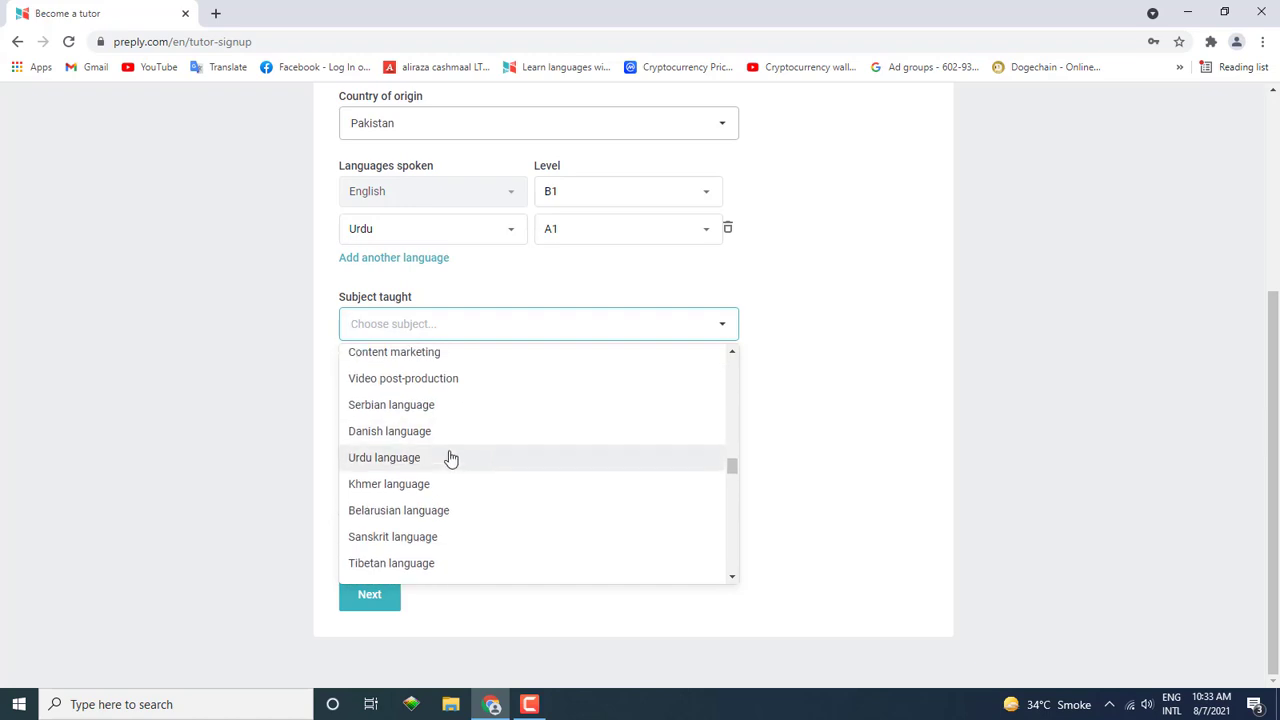
{"action": "scroll", "coordinate": [450, 458], "scroll_direction": "up", "scroll_amount": 1}
{"action": "scroll", "coordinate": [450, 458], "scroll_direction": "up", "scroll_amount": 1}
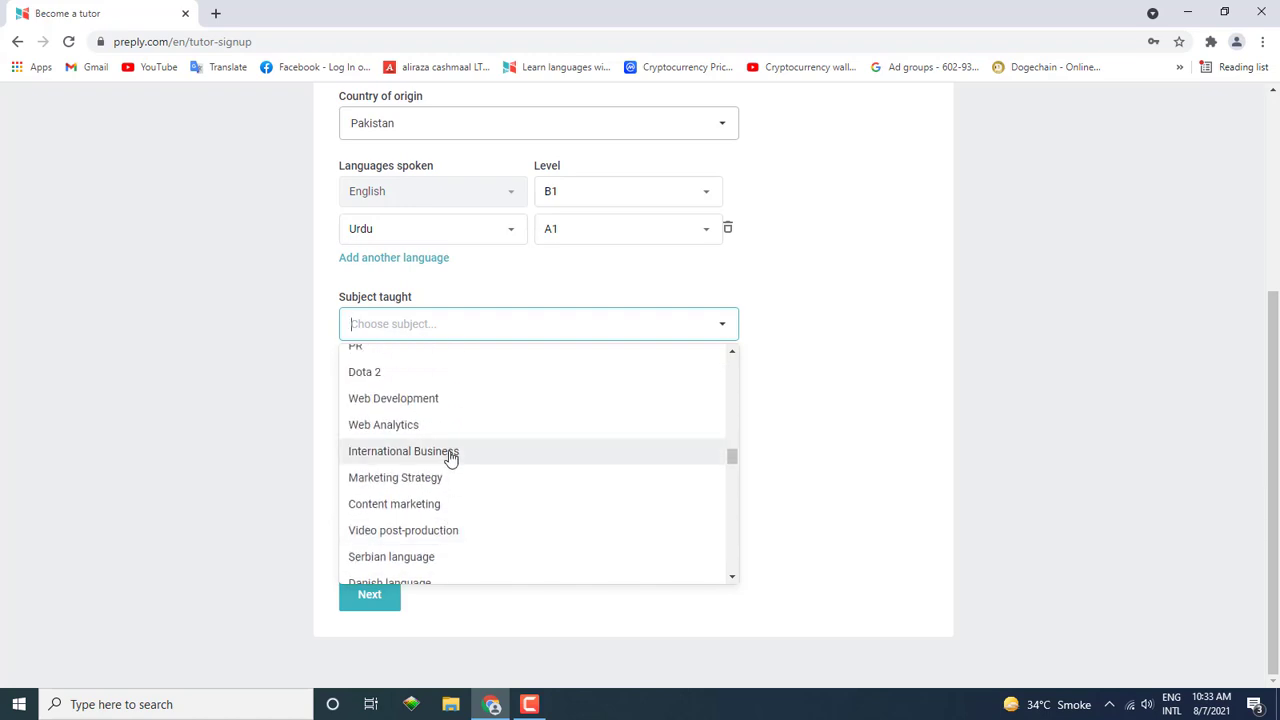
{"action": "scroll", "coordinate": [446, 466], "scroll_direction": "up", "scroll_amount": 1}
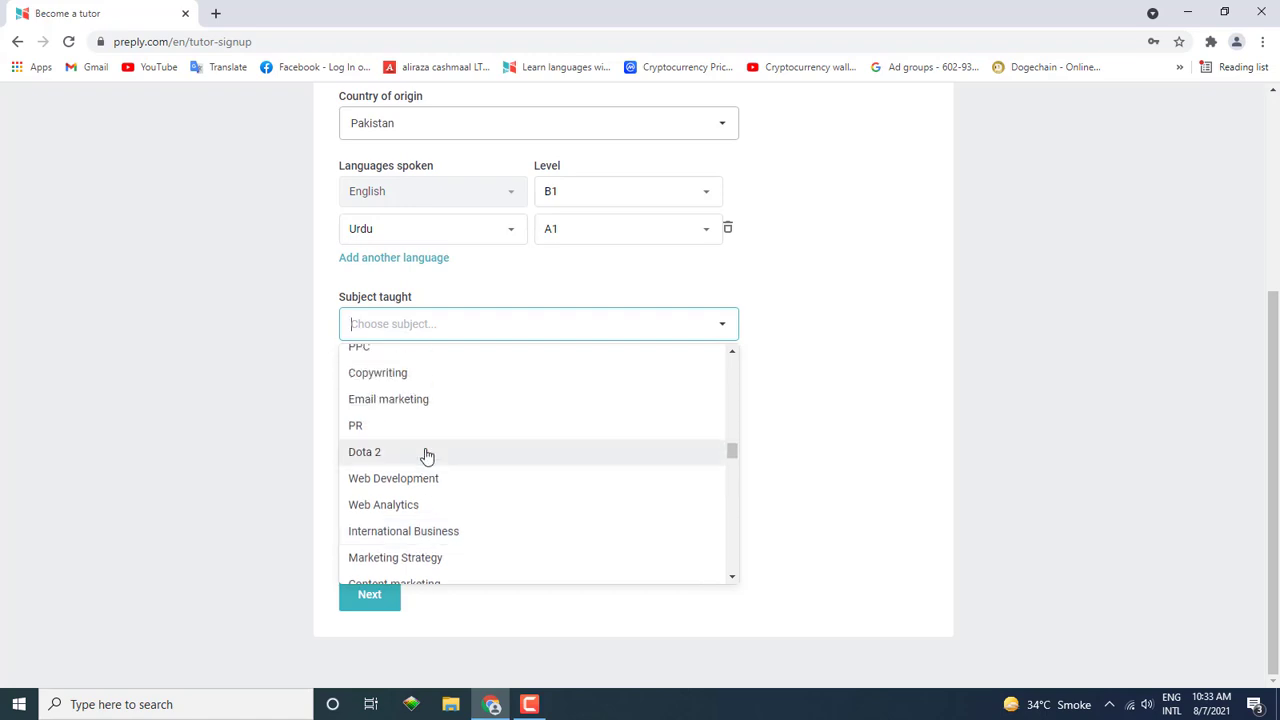
{"action": "scroll", "coordinate": [478, 495], "scroll_direction": "up", "scroll_amount": 2}
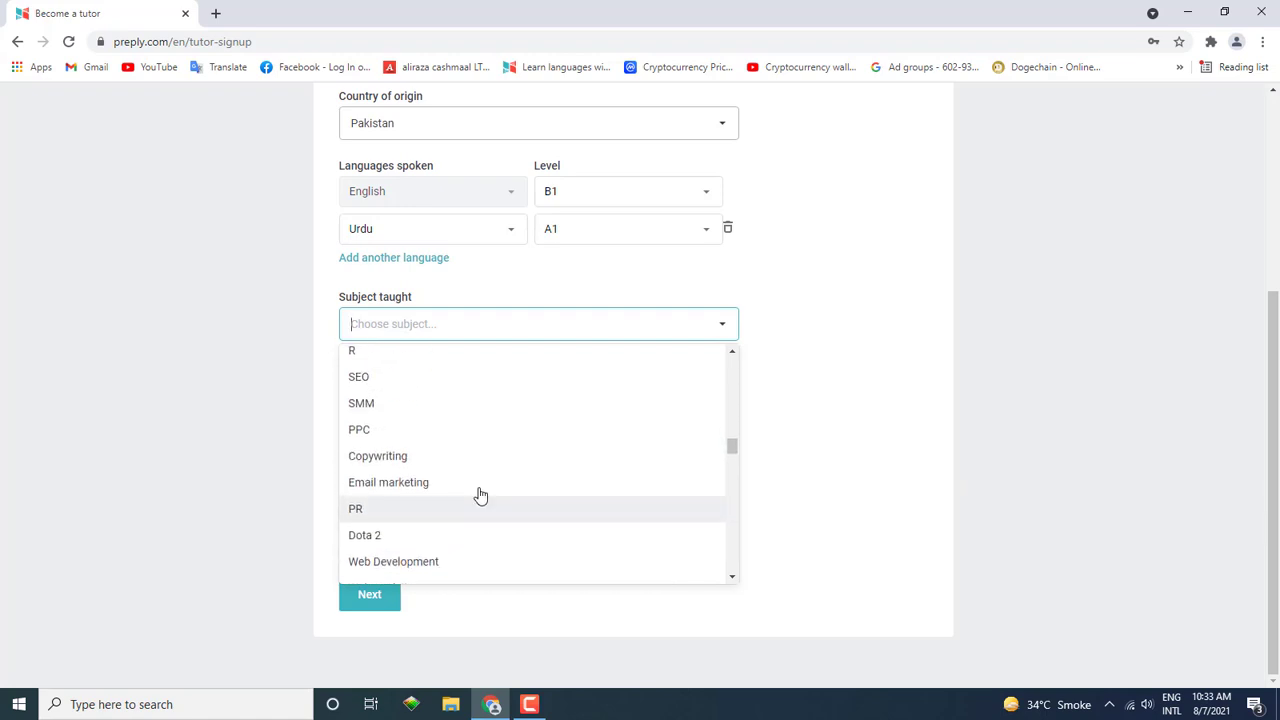
{"action": "scroll", "coordinate": [478, 494], "scroll_direction": "up", "scroll_amount": 1}
{"action": "scroll", "coordinate": [472, 494], "scroll_direction": "up", "scroll_amount": 1}
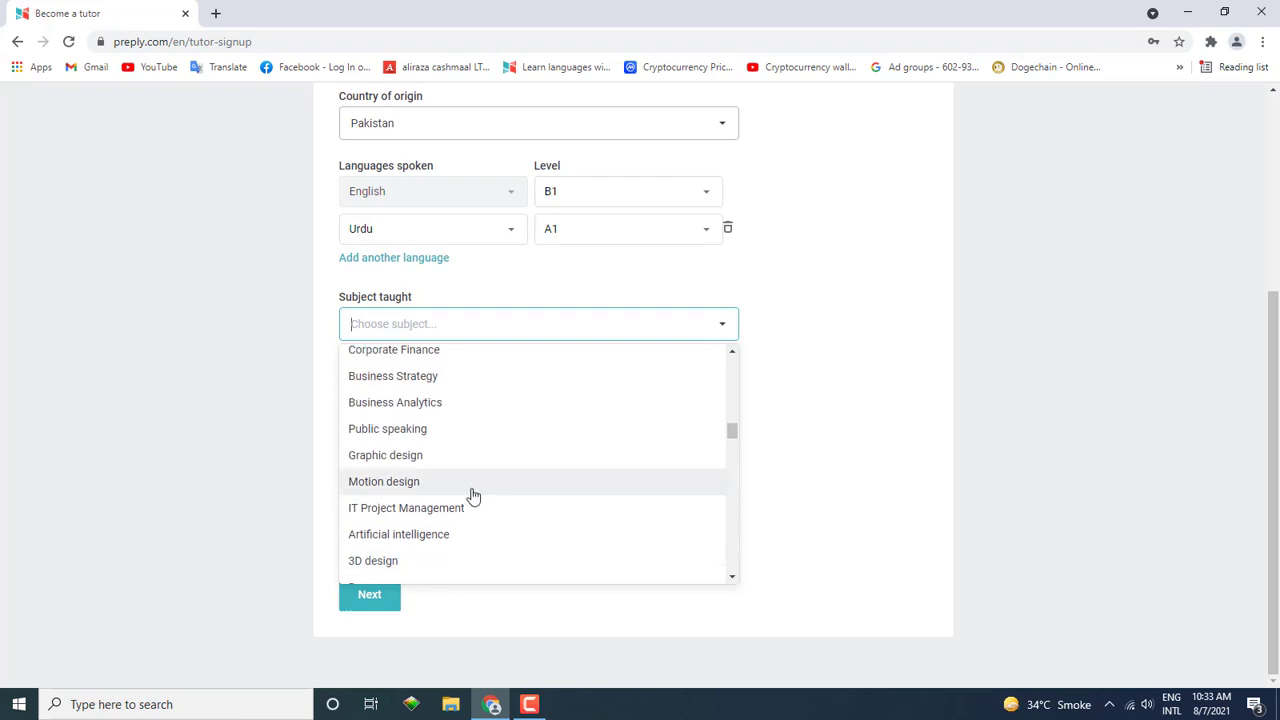
{"action": "scroll", "coordinate": [423, 466], "scroll_direction": "up", "scroll_amount": 1}
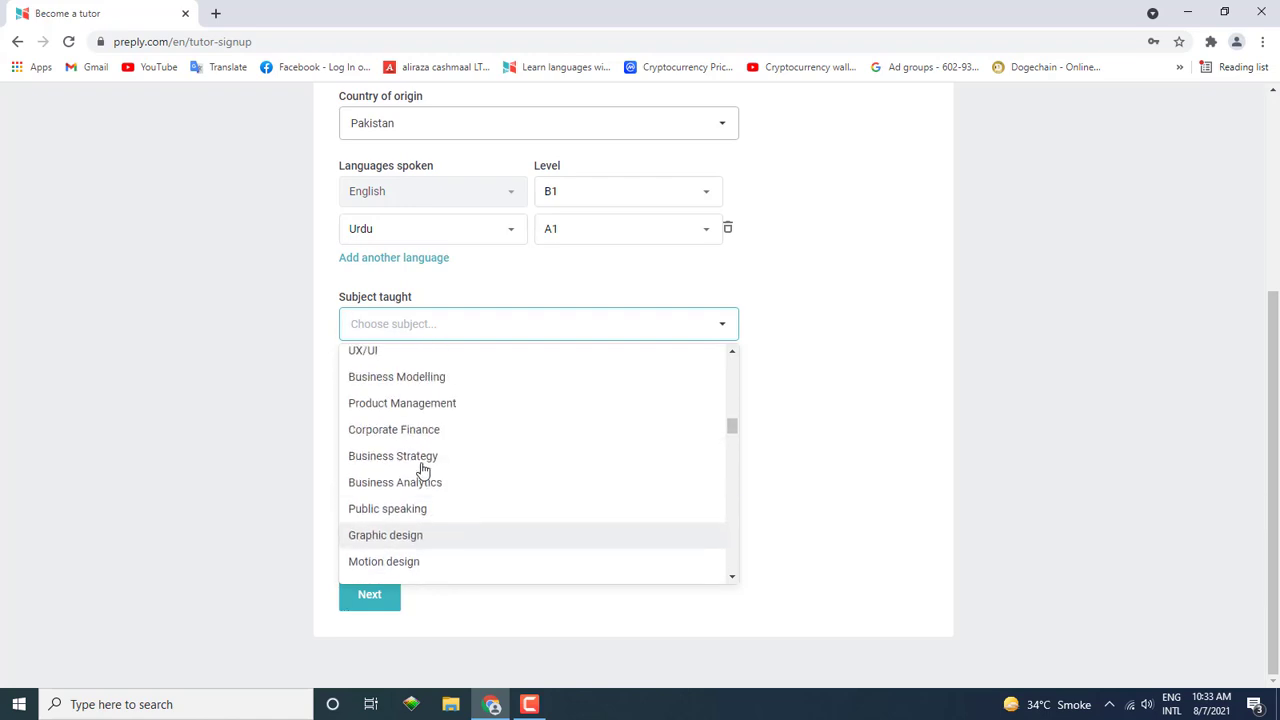
{"action": "scroll", "coordinate": [423, 468], "scroll_direction": "down", "scroll_amount": 3}
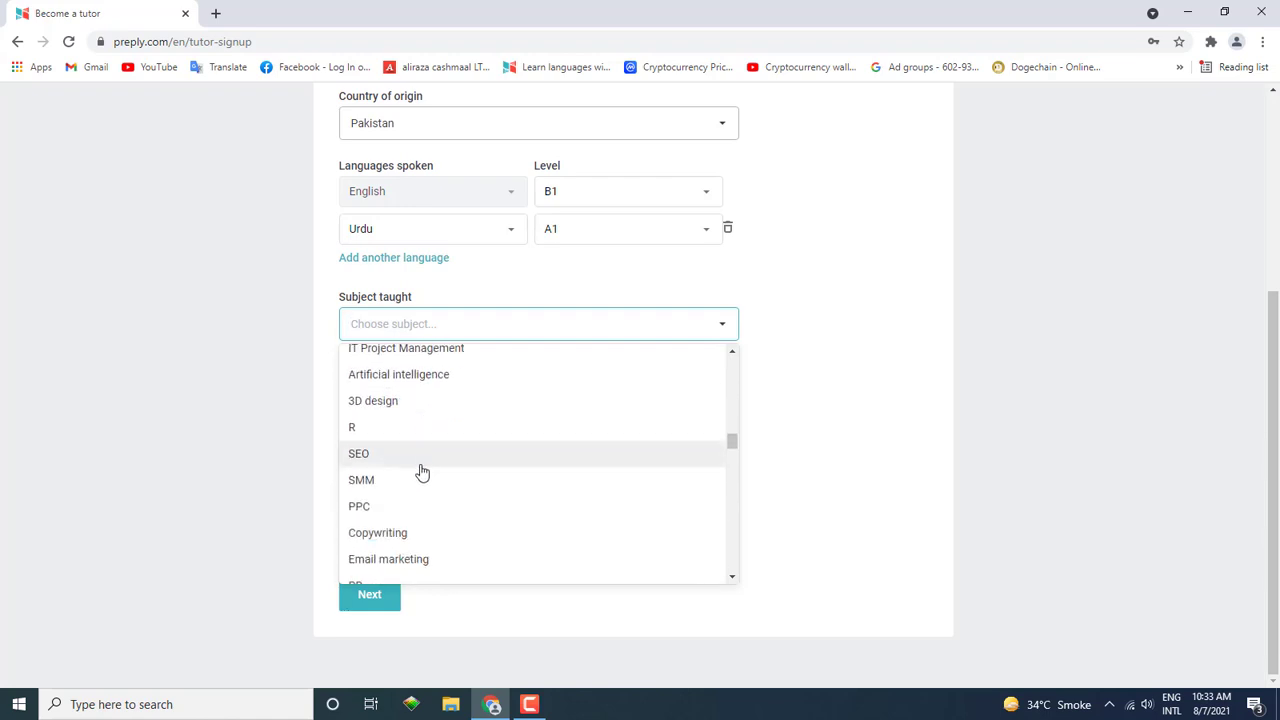
{"action": "scroll", "coordinate": [422, 472], "scroll_direction": "down", "scroll_amount": 8}
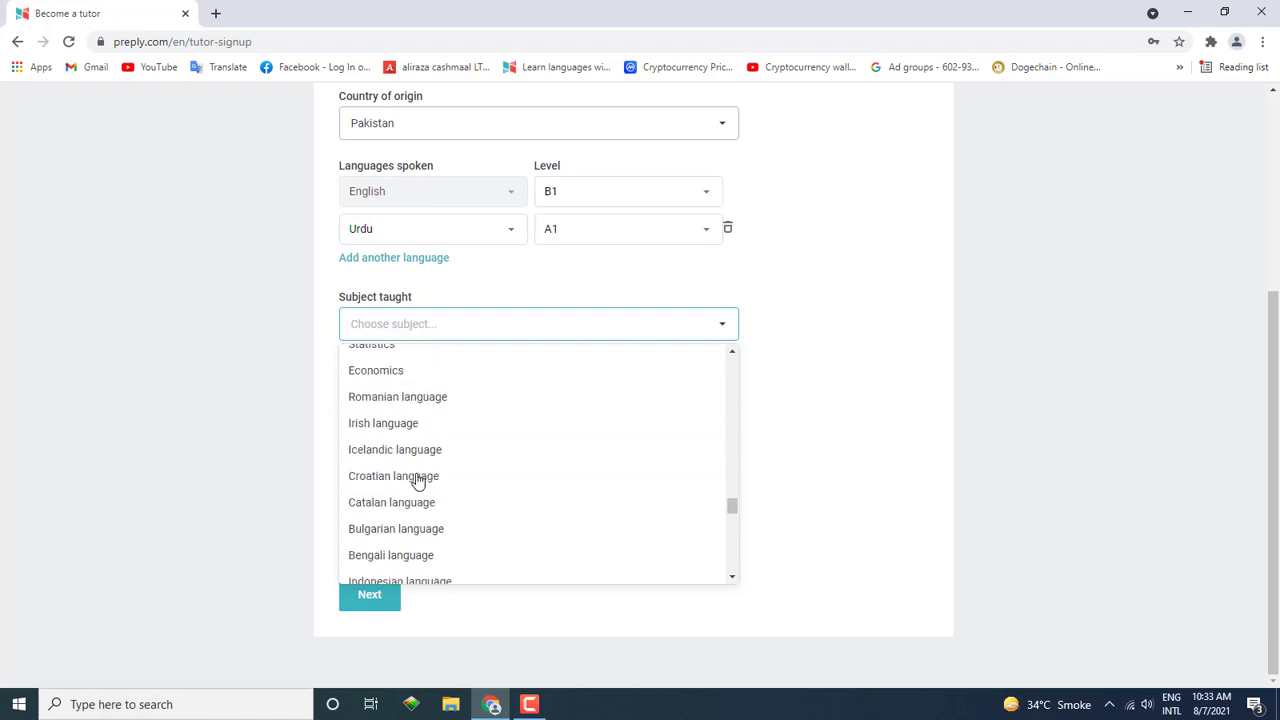
{"action": "scroll", "coordinate": [418, 480], "scroll_direction": "down", "scroll_amount": 5}
{"action": "scroll", "coordinate": [440, 486], "scroll_direction": "up", "scroll_amount": 12}
{"action": "scroll", "coordinate": [462, 490], "scroll_direction": "down", "scroll_amount": 3}
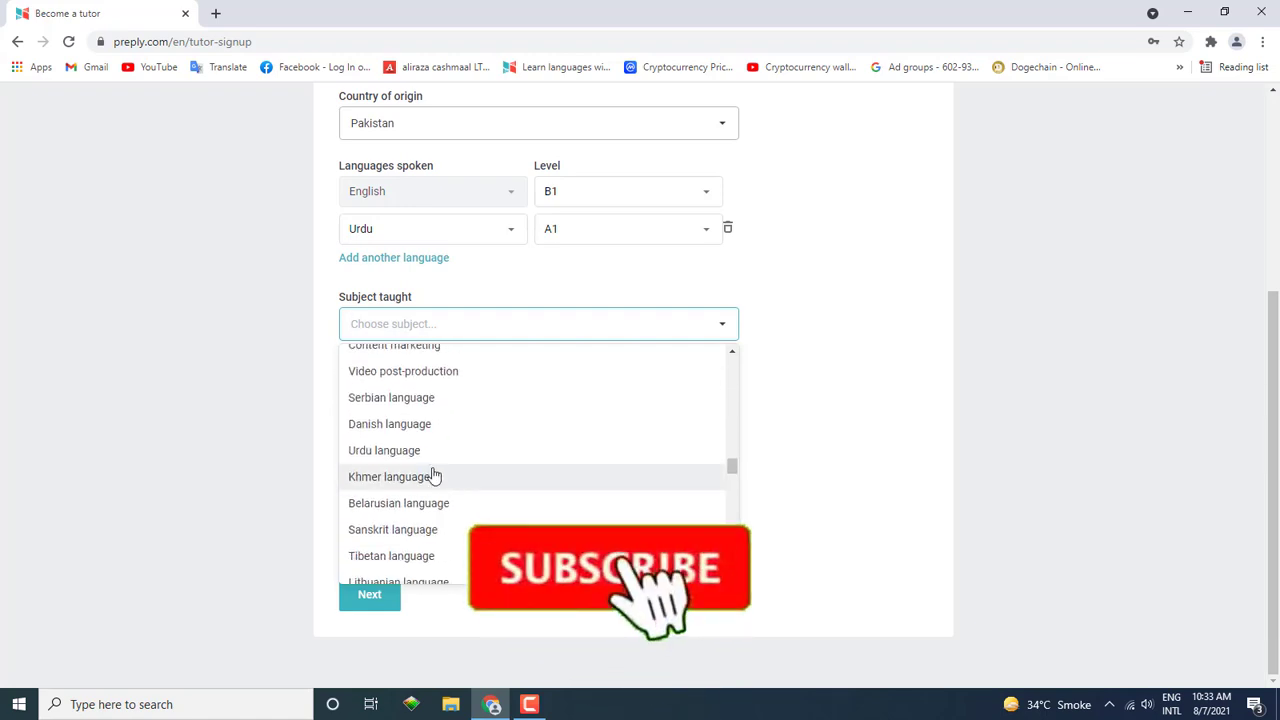
{"action": "left_click", "coordinate": [425, 451]}
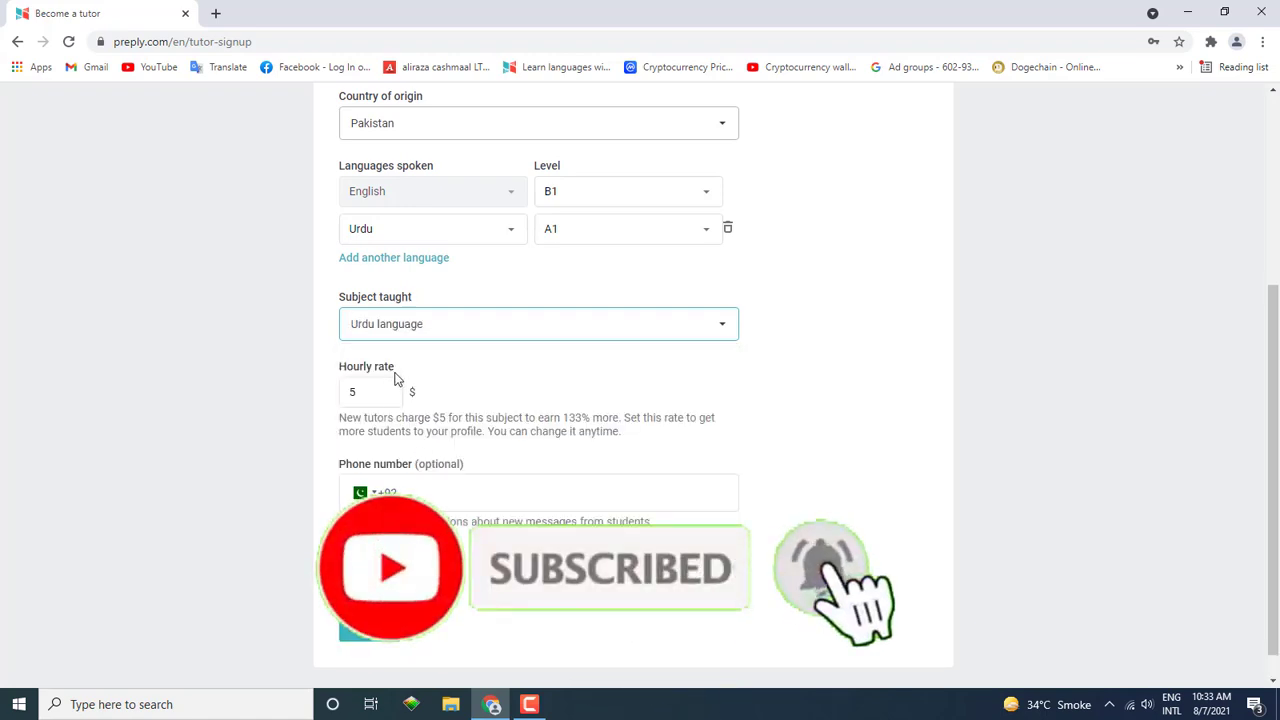
Step: Select the hourly rate field, leaving the suggested $5 rate
{"action": "left_click_drag", "start_coordinate": [395, 378], "coordinate": [338, 369]}
{"action": "left_click", "coordinate": [338, 370]}
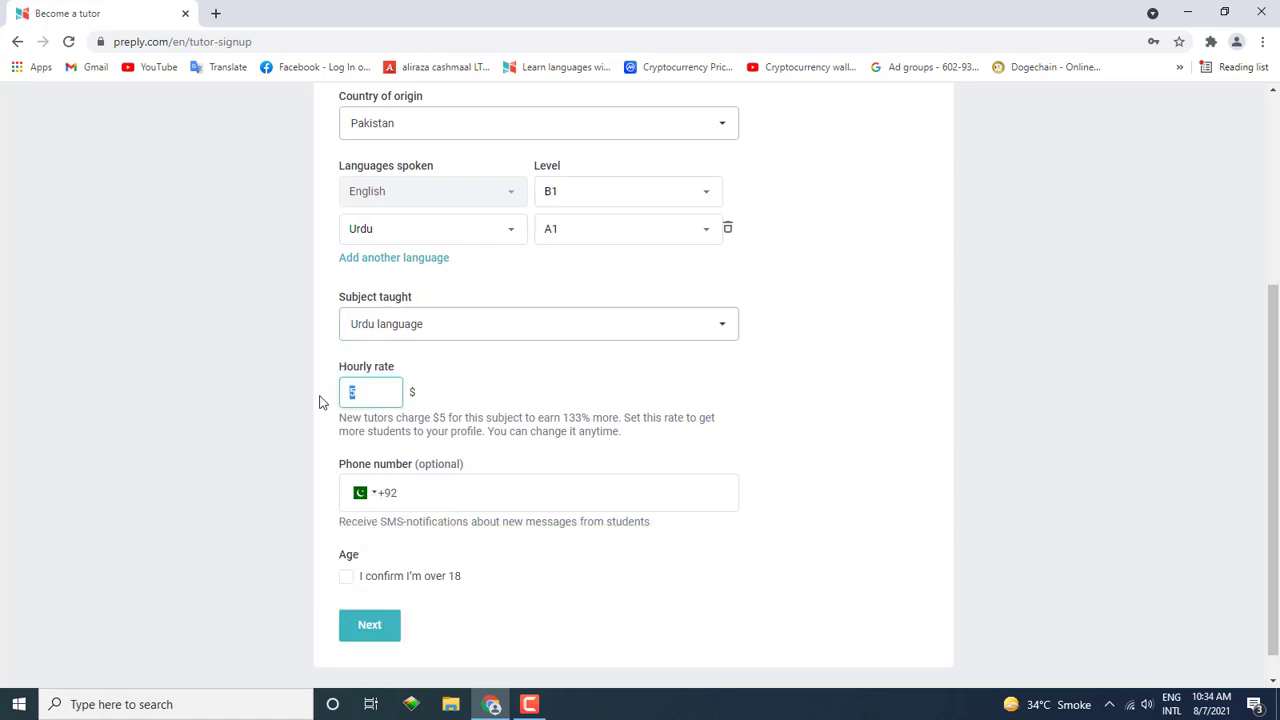
{"action": "left_click", "coordinate": [324, 397]}
{"action": "left_click", "coordinate": [363, 394]}
{"action": "left_click", "coordinate": [325, 398]}
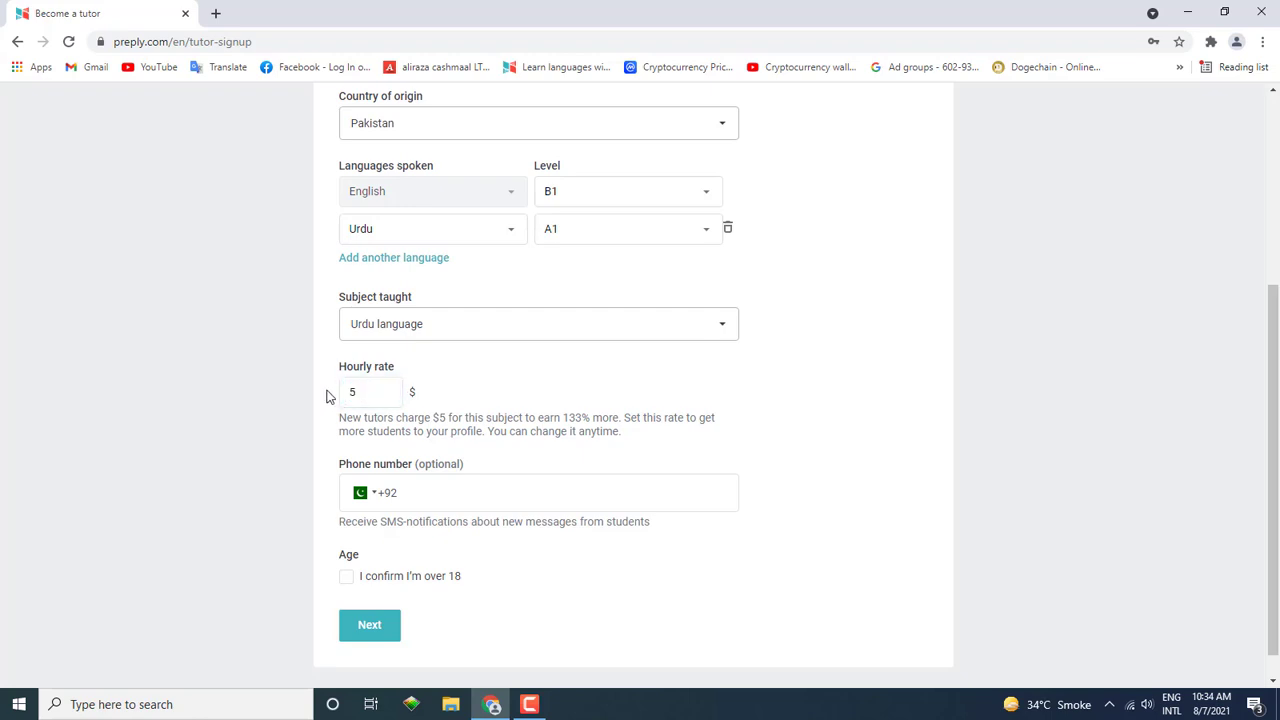
Step: Switch the subject taught to Web Development and focus the hourly rate
{"action": "left_click", "coordinate": [412, 336]}
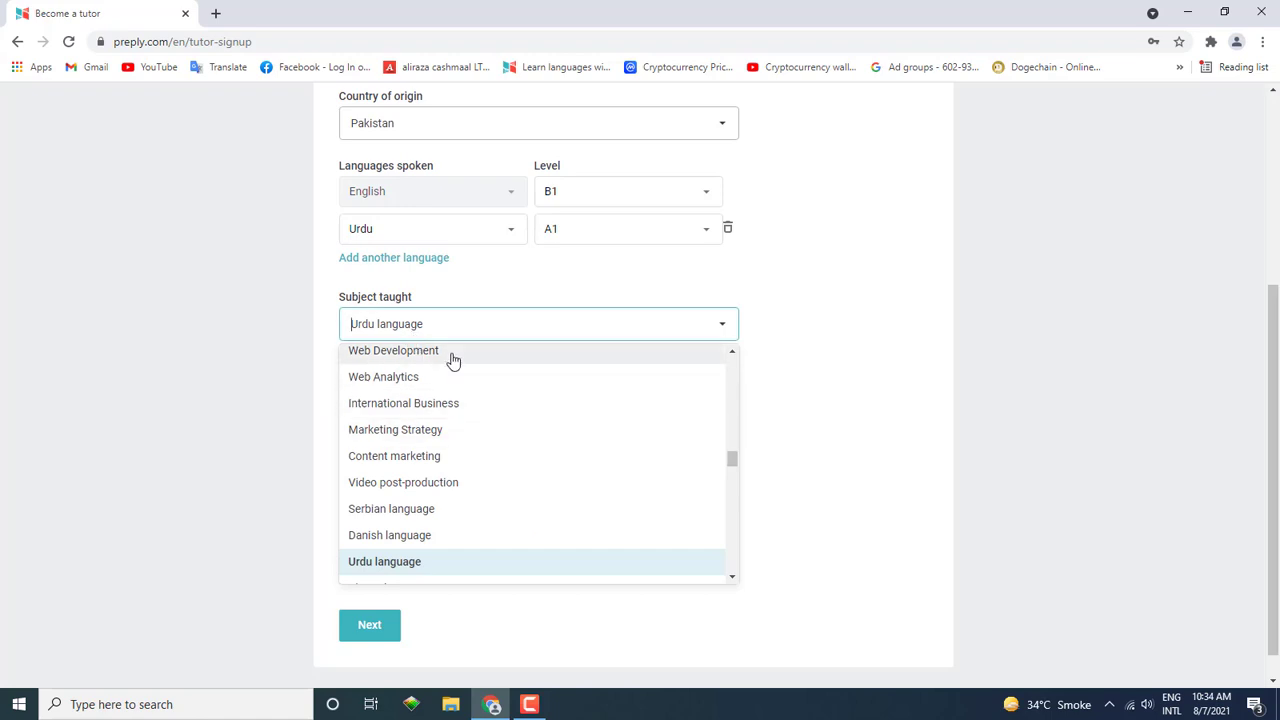
{"action": "left_click", "coordinate": [452, 358]}
{"action": "left_click", "coordinate": [353, 400]}
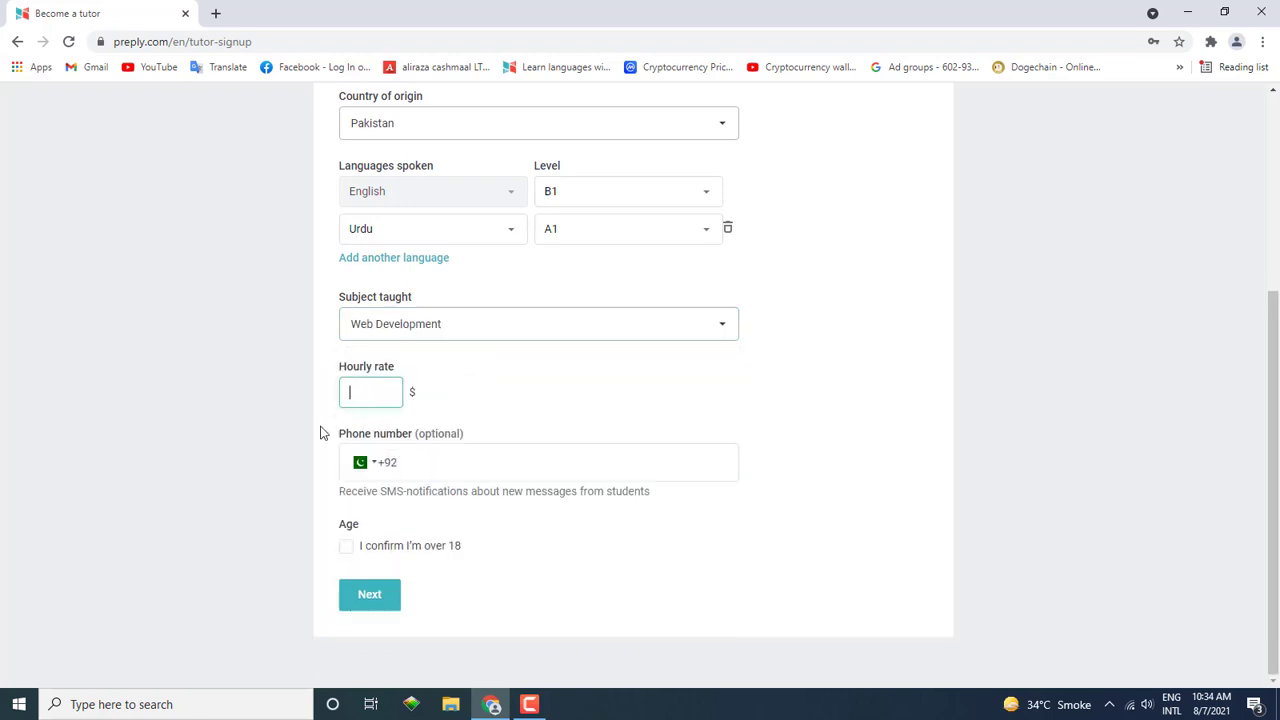
{"action": "left_click", "coordinate": [325, 433]}
{"action": "left_click", "coordinate": [371, 396]}
Step: Change the subject to English, with the suggested $8 hourly rate
{"action": "left_click", "coordinate": [432, 332]}
{"action": "scroll", "coordinate": [424, 408], "scroll_direction": "up", "scroll_amount": 5}
{"action": "scroll", "coordinate": [424, 408], "scroll_direction": "up", "scroll_amount": 5}
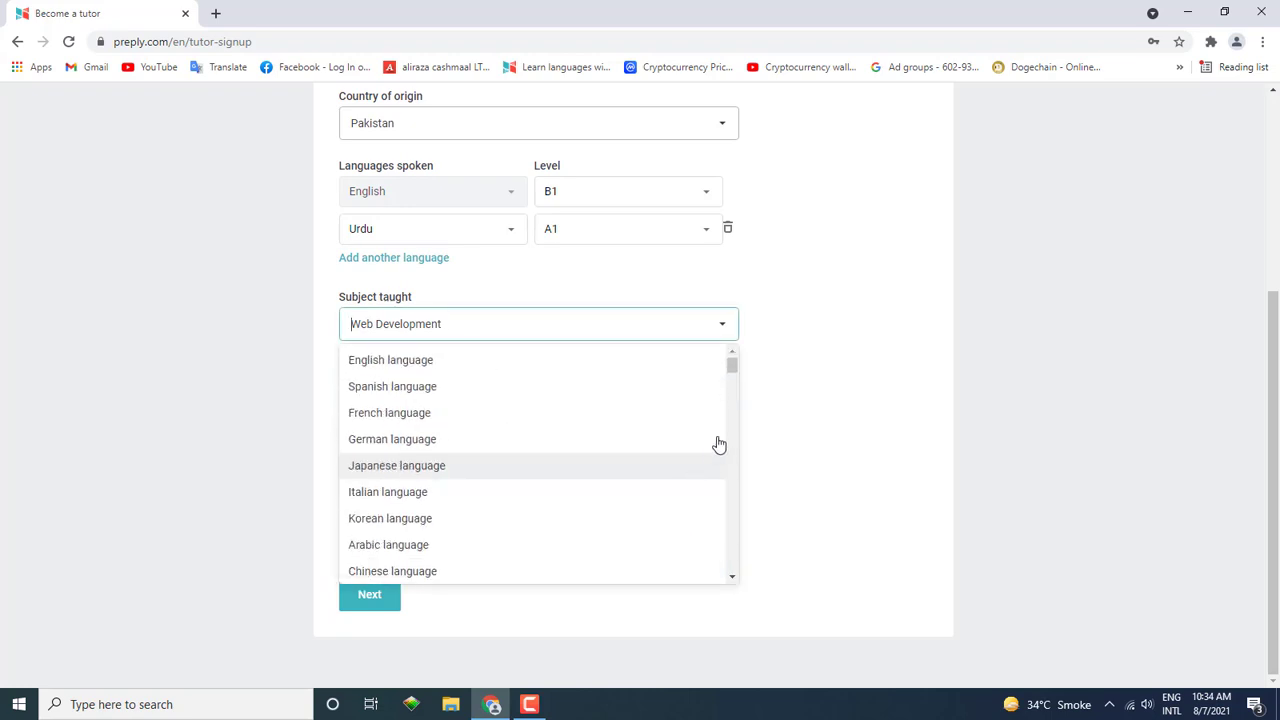
{"action": "left_click", "coordinate": [591, 364]}
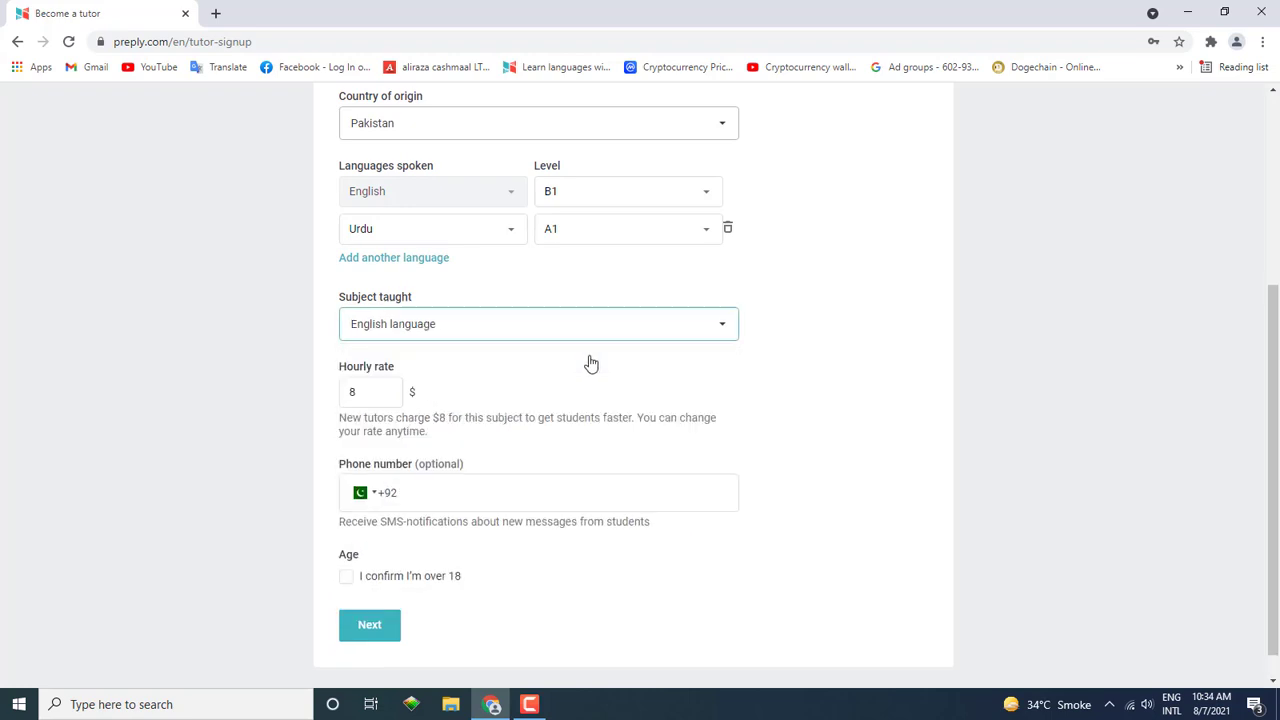
{"action": "left_click", "coordinate": [376, 403]}
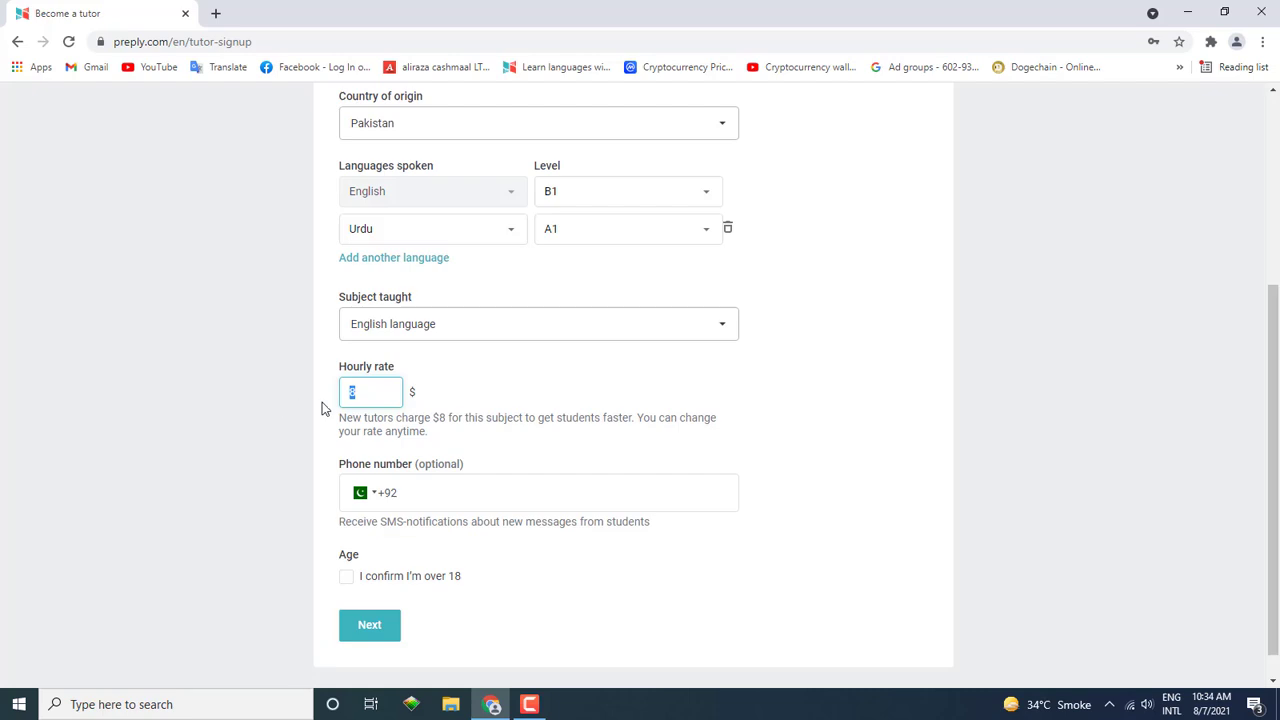
{"action": "left_click", "coordinate": [320, 406]}
Step: Choose Web Development again and enter a $10 hourly rate
{"action": "left_click", "coordinate": [412, 328]}
{"action": "scroll", "coordinate": [430, 455], "scroll_direction": "down", "scroll_amount": 12}
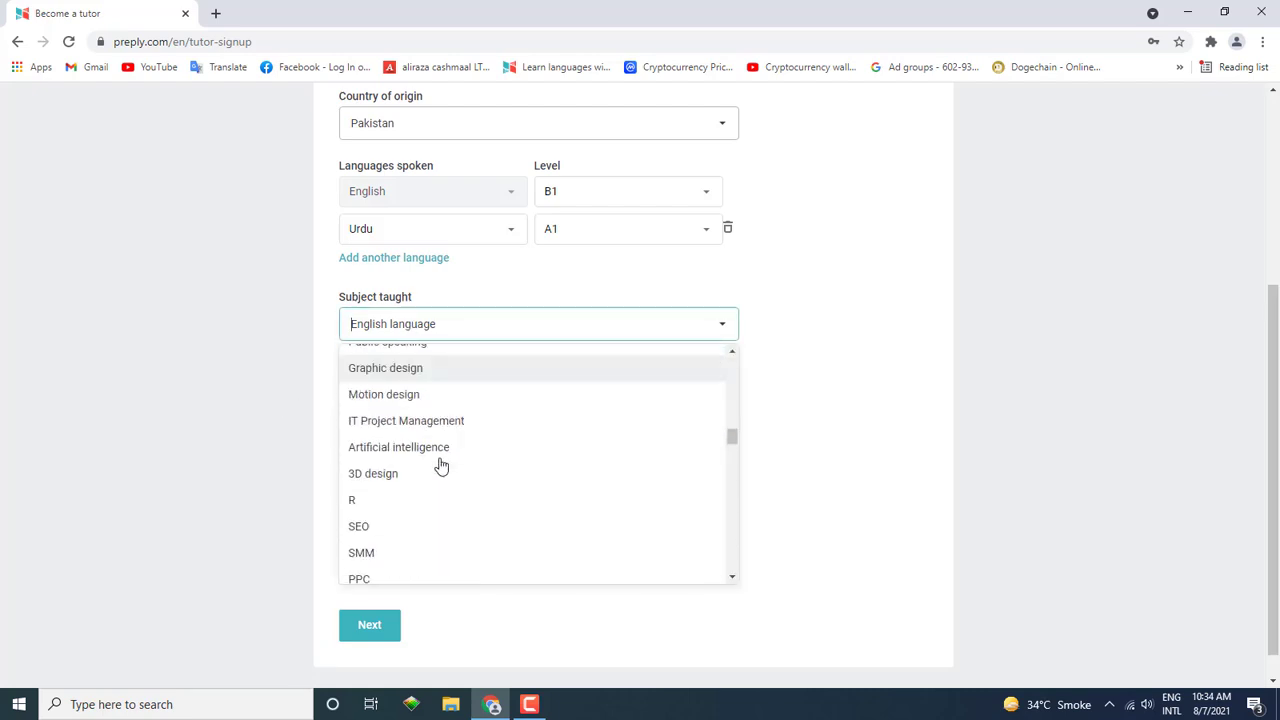
{"action": "scroll", "coordinate": [443, 465], "scroll_direction": "down", "scroll_amount": 2}
{"action": "scroll", "coordinate": [443, 465], "scroll_direction": "up", "scroll_amount": 5}
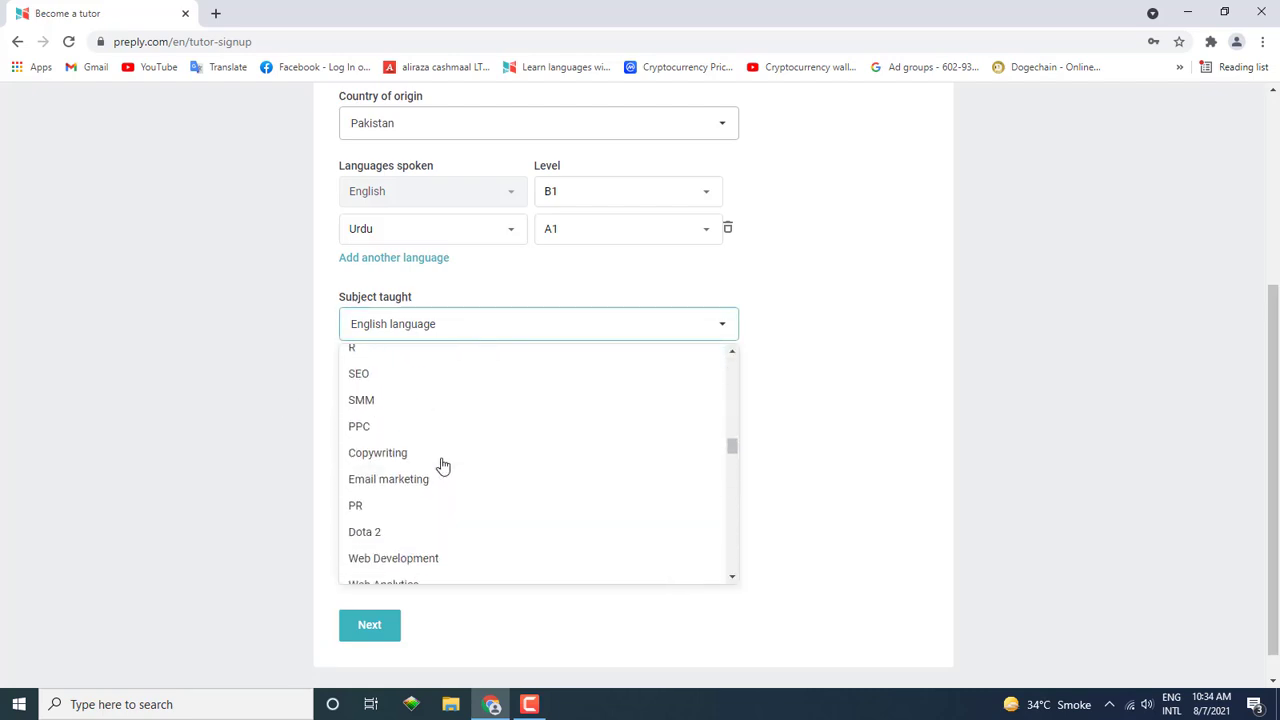
{"action": "left_click", "coordinate": [400, 558]}
{"action": "left_click", "coordinate": [365, 392]}
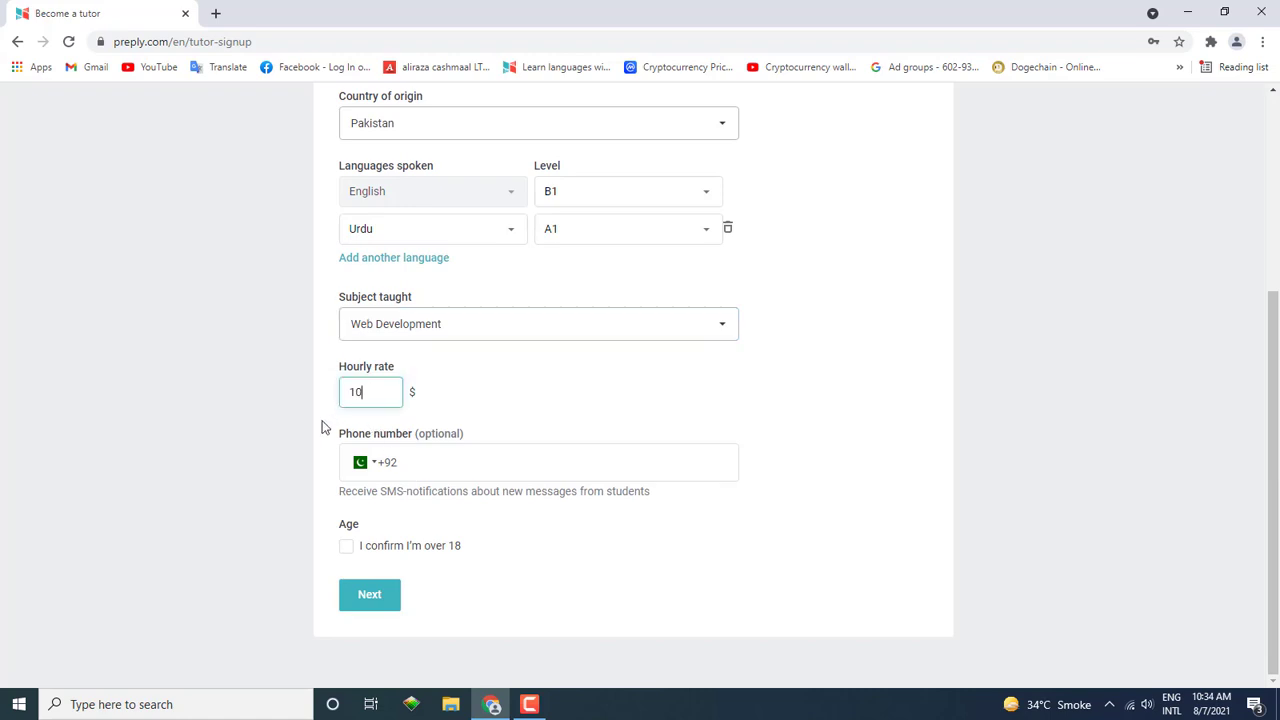
{"action": "left_click", "coordinate": [322, 428]}
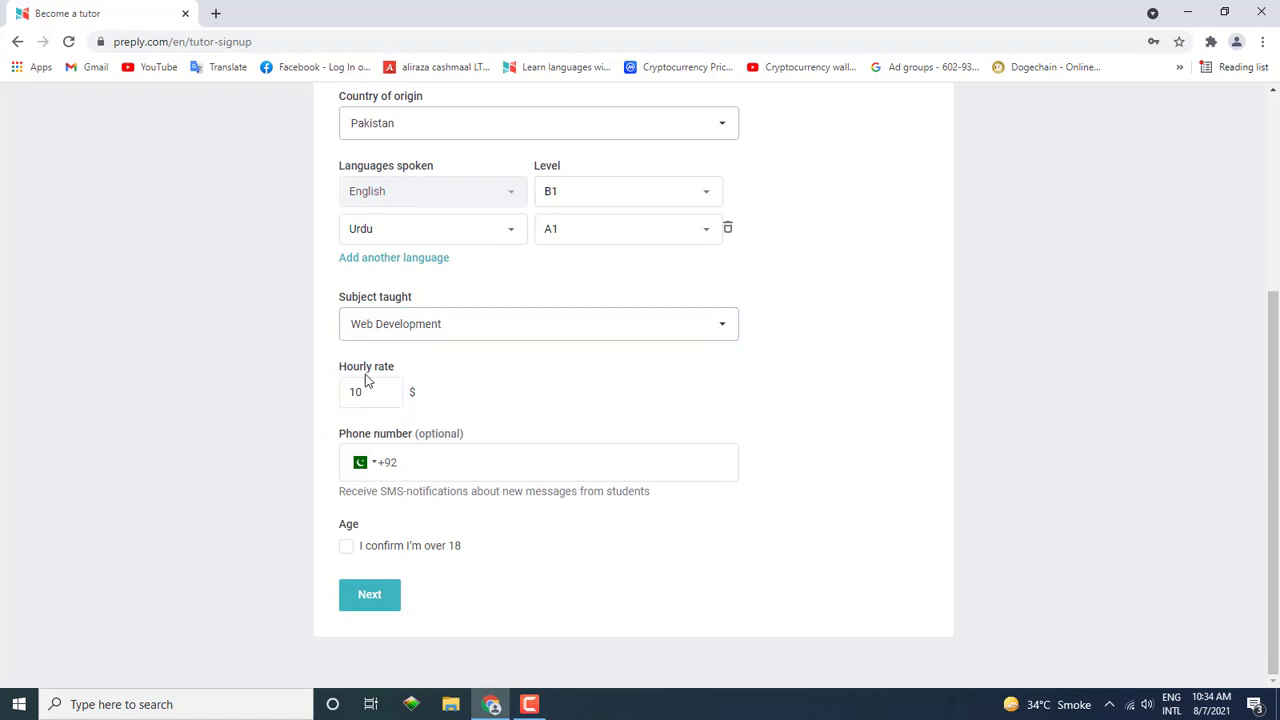
{"action": "left_click", "coordinate": [476, 464]}
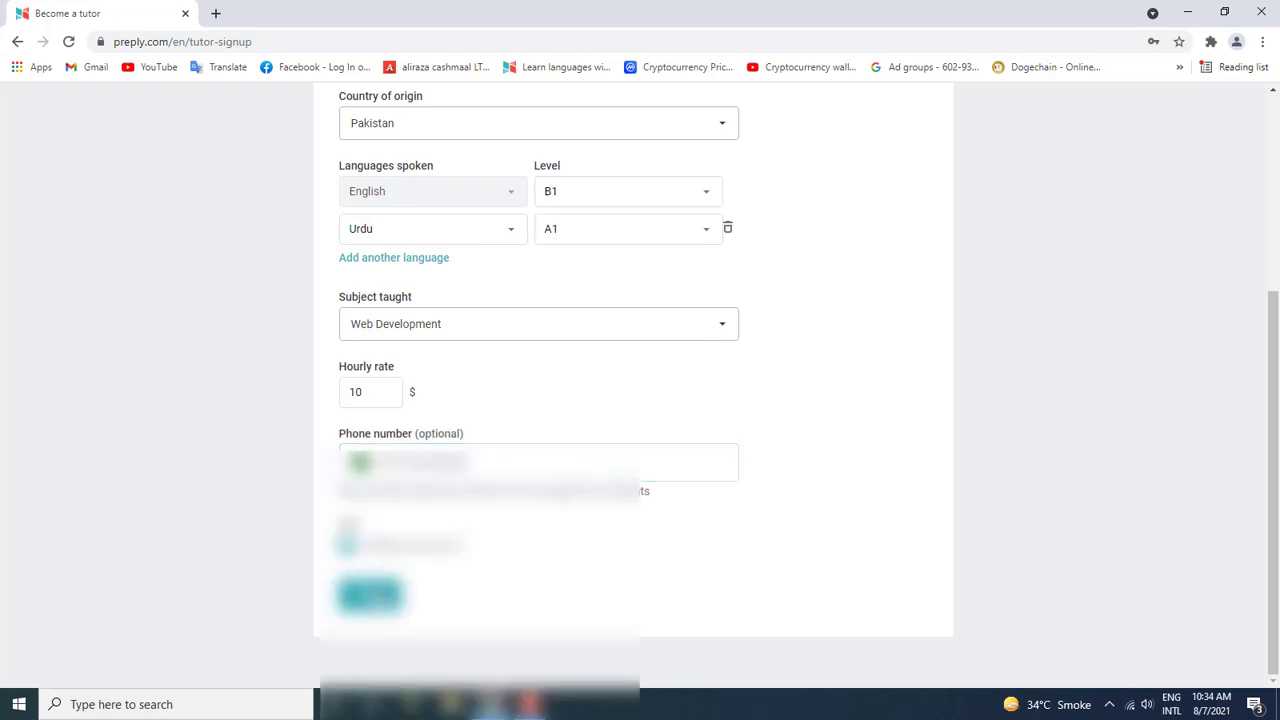
Step: Submit the About details after changing the English level to A2
{"action": "left_click", "coordinate": [370, 595]}
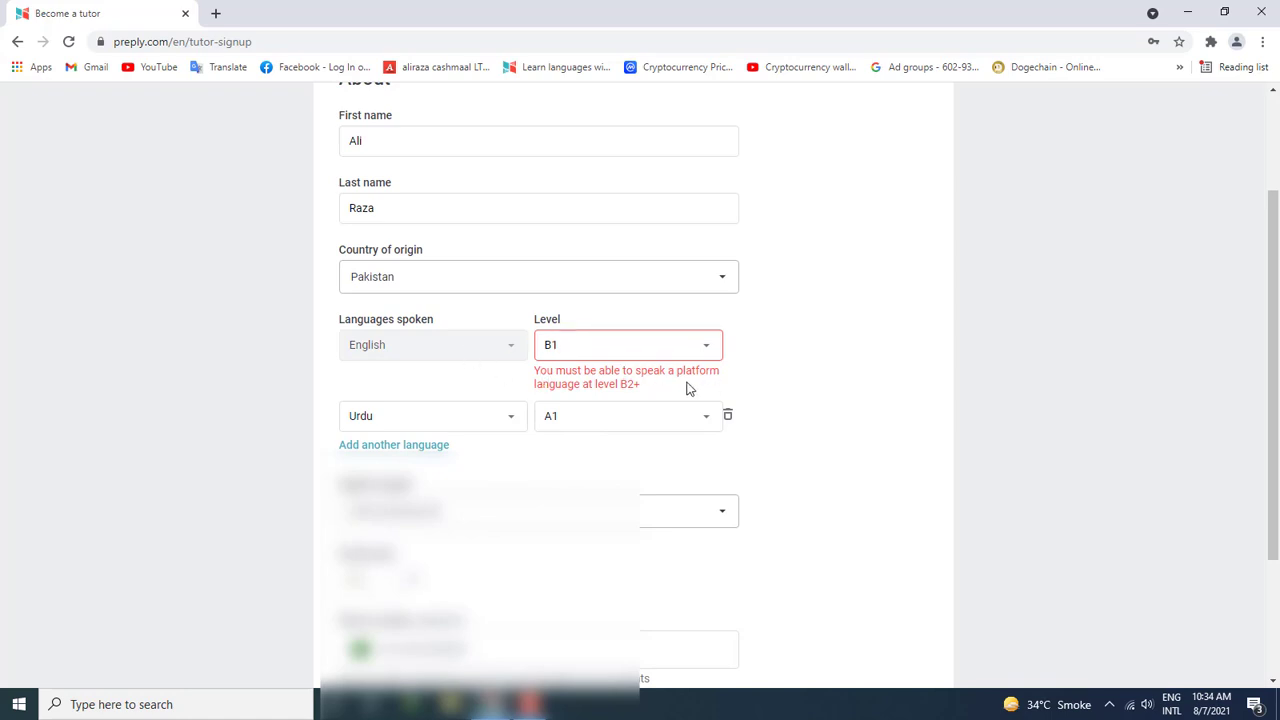
{"action": "left_click", "coordinate": [621, 354]}
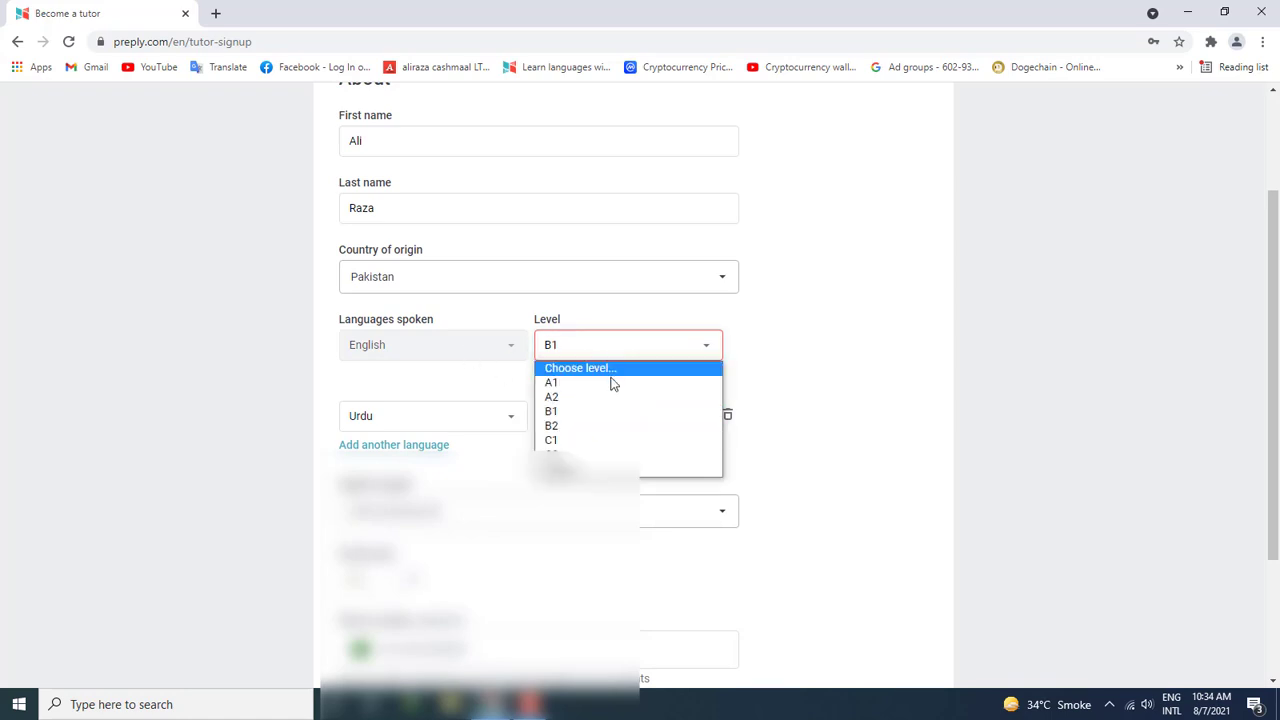
{"action": "left_click", "coordinate": [594, 404]}
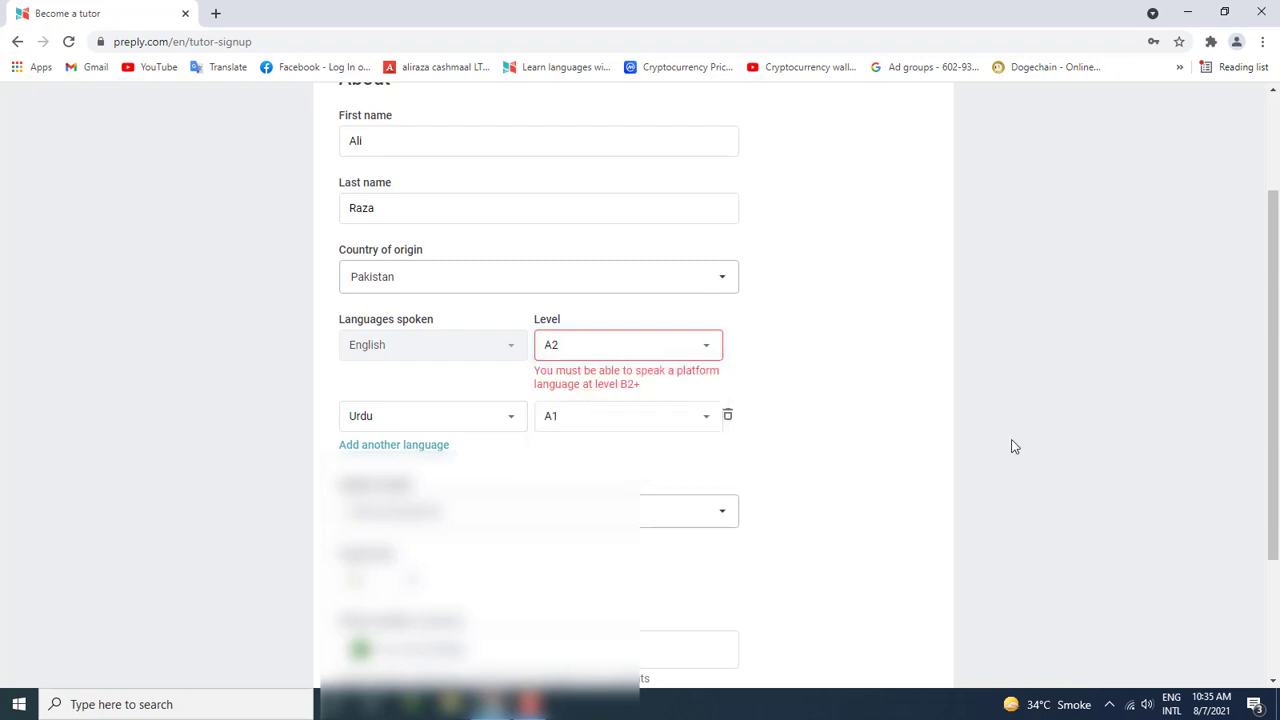
{"action": "scroll", "coordinate": [663, 509], "scroll_direction": "down", "scroll_amount": 1}
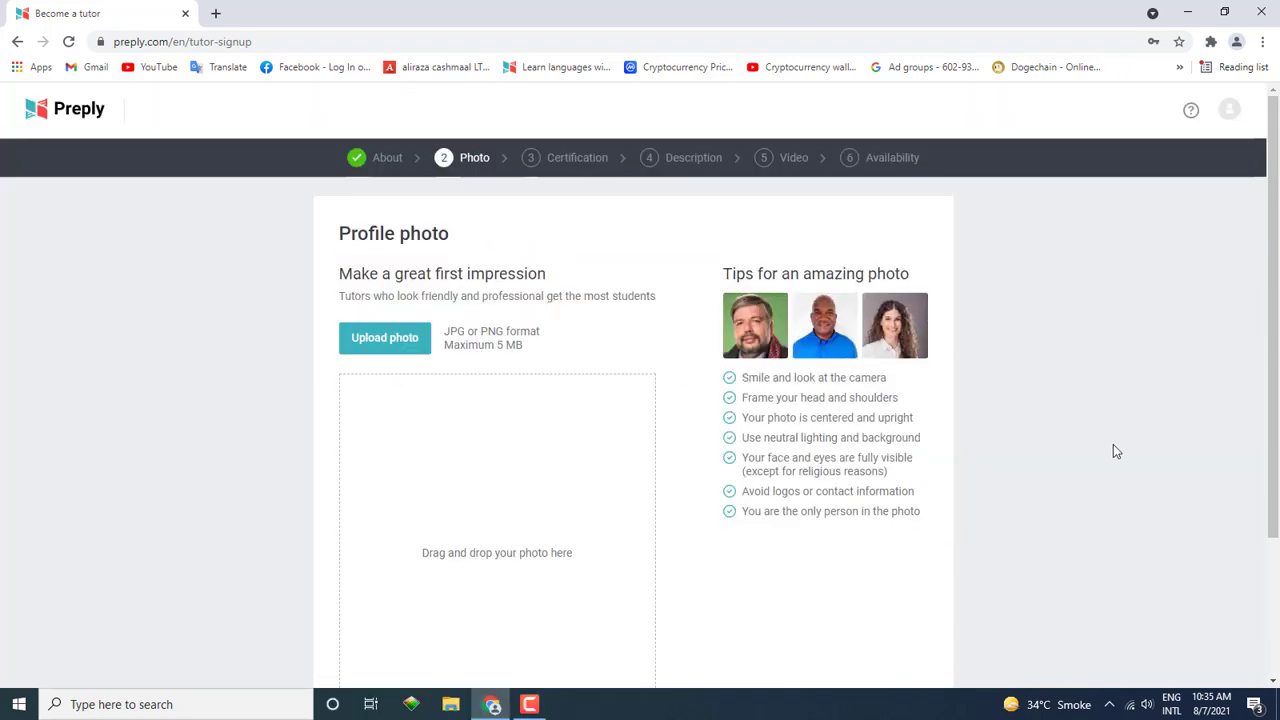
Step: Upload a profile photo from the computer and save the cropped result
{"action": "scroll", "coordinate": [600, 460], "scroll_direction": "down", "scroll_amount": 2}
{"action": "scroll", "coordinate": [478, 427], "scroll_direction": "up", "scroll_amount": 2}
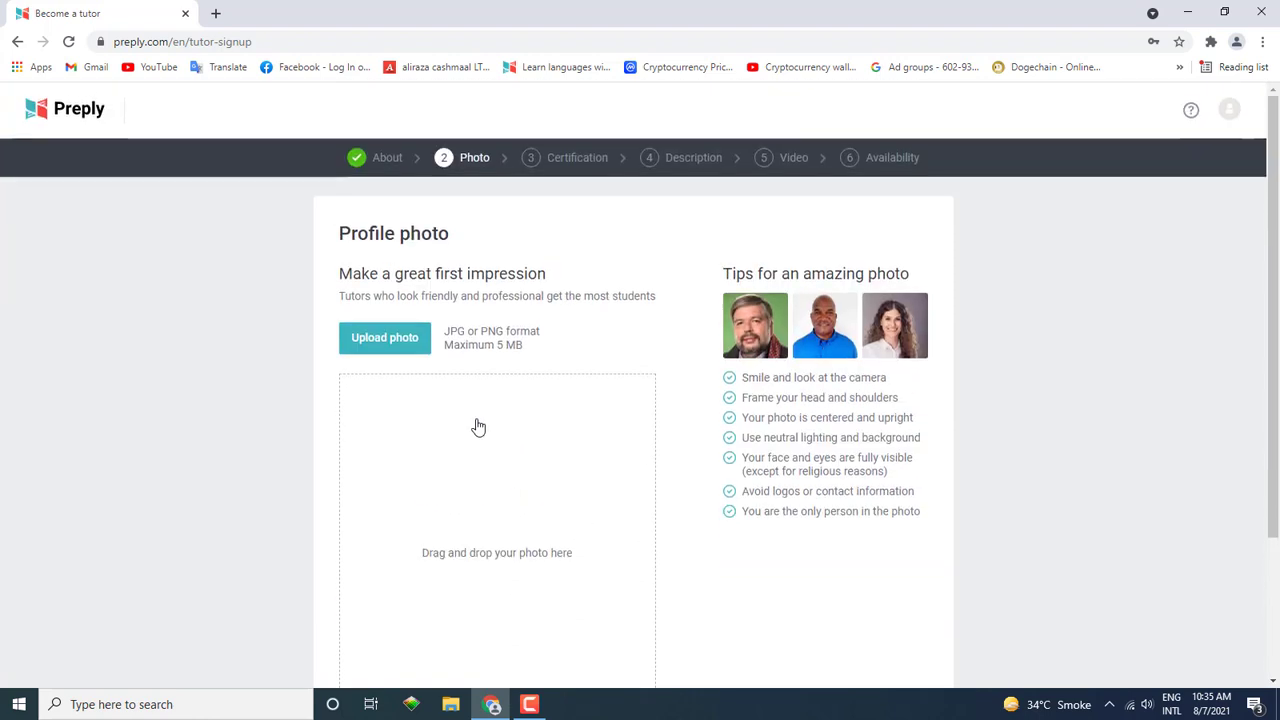
{"action": "left_click", "coordinate": [390, 350]}
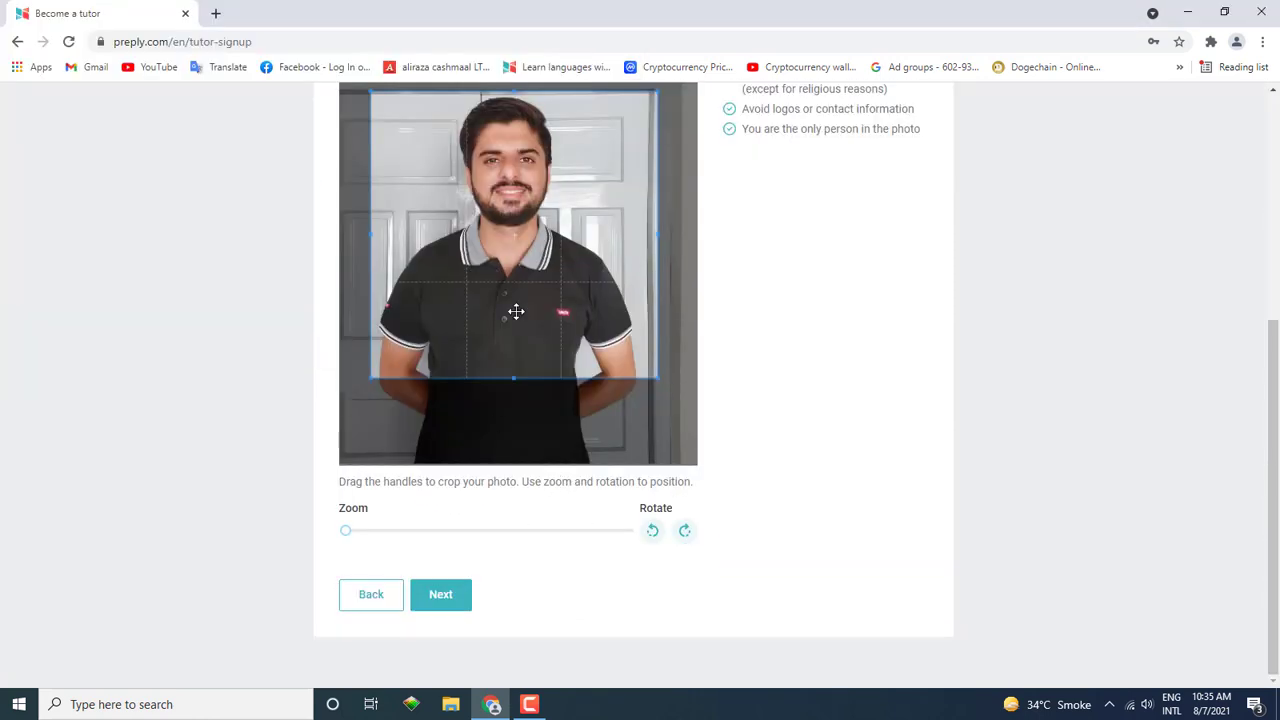
{"action": "scroll", "coordinate": [560, 303], "scroll_direction": "up", "scroll_amount": 2}
{"action": "scroll", "coordinate": [580, 296], "scroll_direction": "down", "scroll_amount": 2}
{"action": "scroll", "coordinate": [640, 550], "scroll_direction": "up", "scroll_amount": 3}
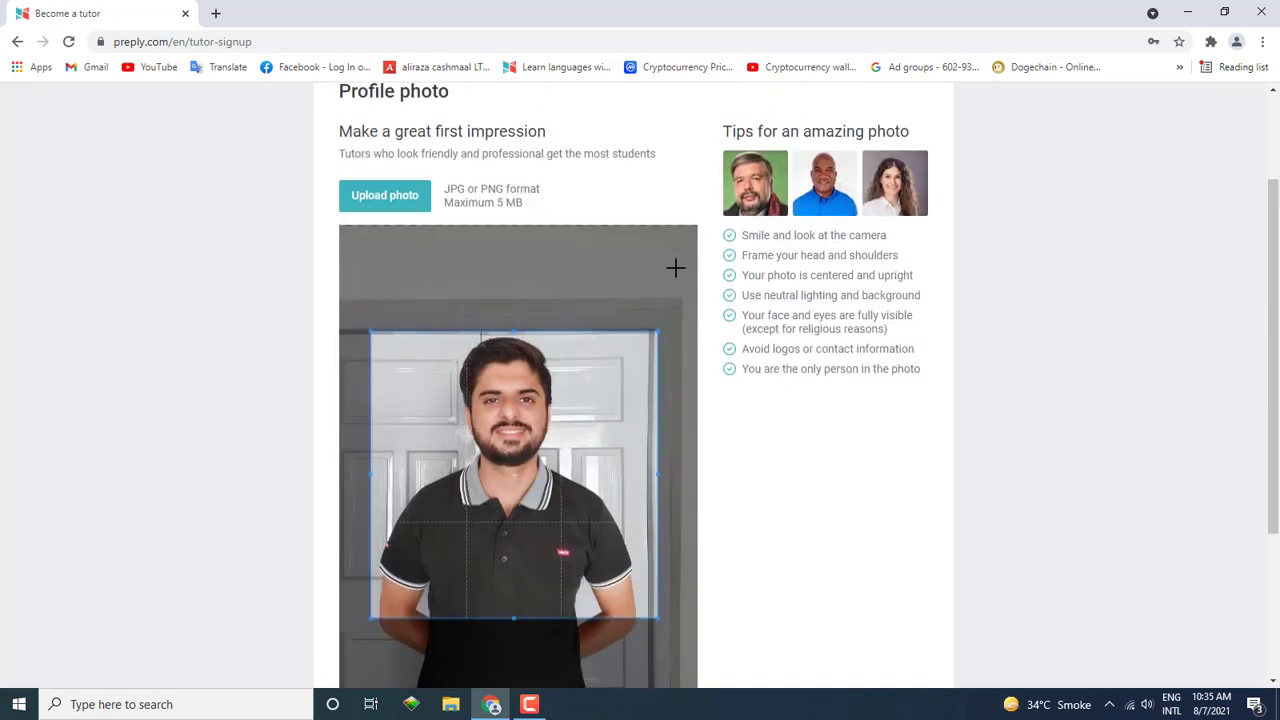
{"action": "scroll", "coordinate": [880, 470], "scroll_direction": "down", "scroll_amount": 3}
{"action": "left_click", "coordinate": [457, 597]}
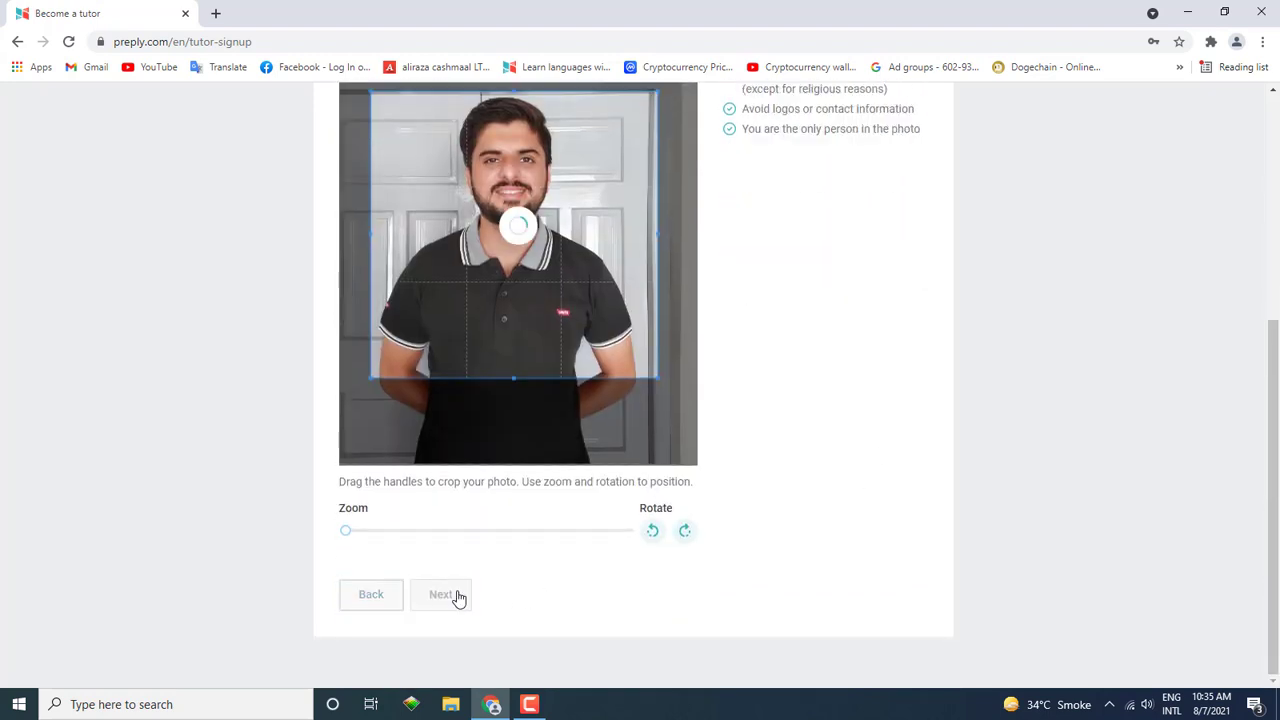
Step: Enter 'Yes' as the certificate name and move to its description
{"action": "scroll", "coordinate": [564, 583], "scroll_direction": "up", "scroll_amount": 2}
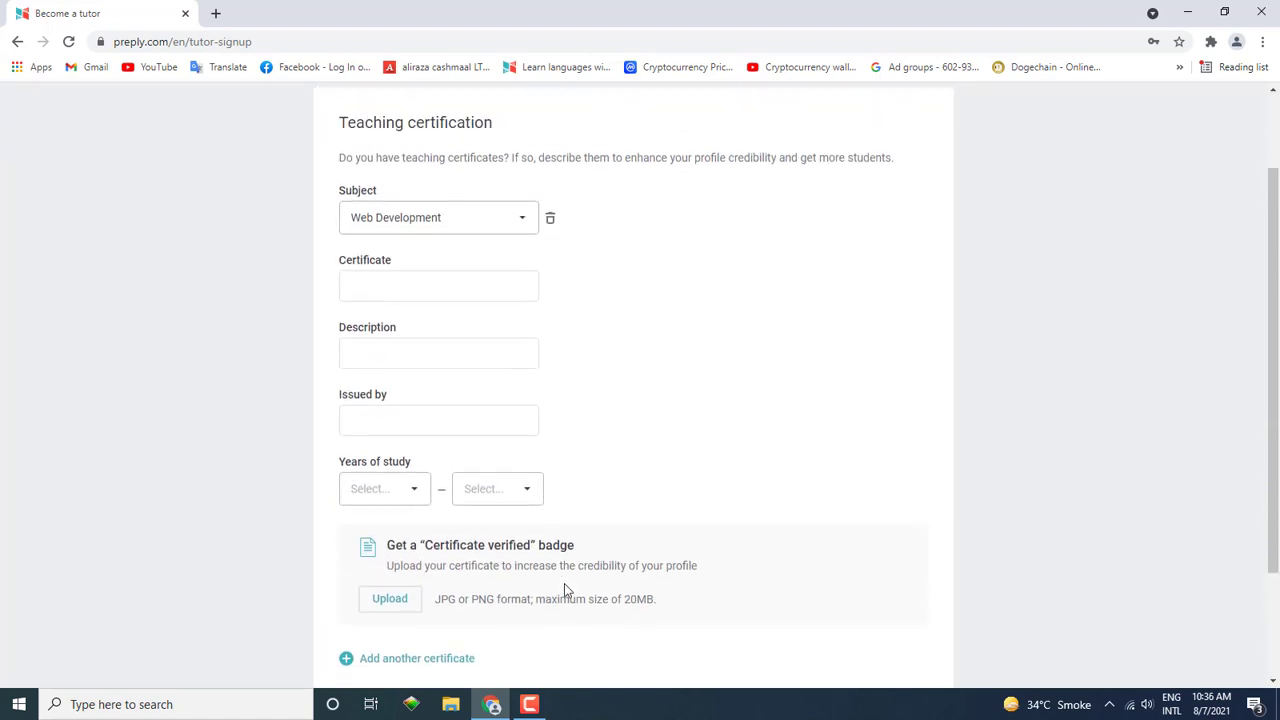
{"action": "scroll", "coordinate": [557, 589], "scroll_direction": "down", "scroll_amount": 2}
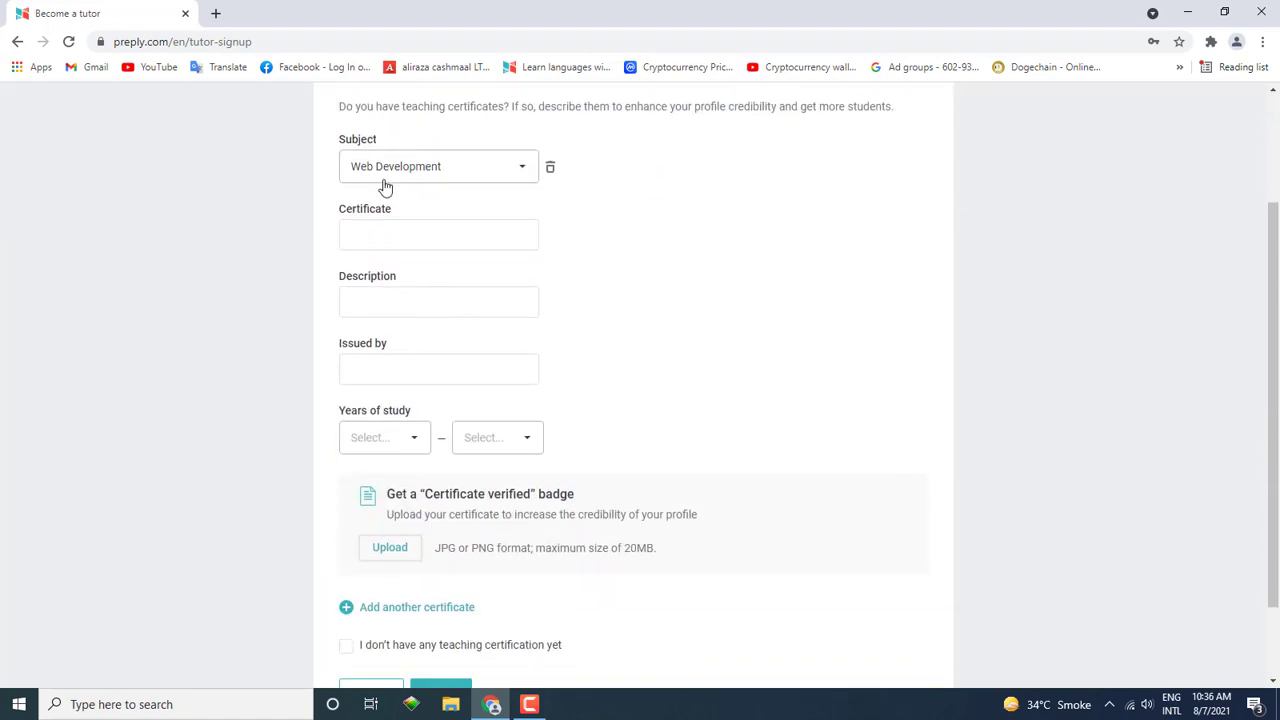
{"action": "left_click", "coordinate": [377, 226]}
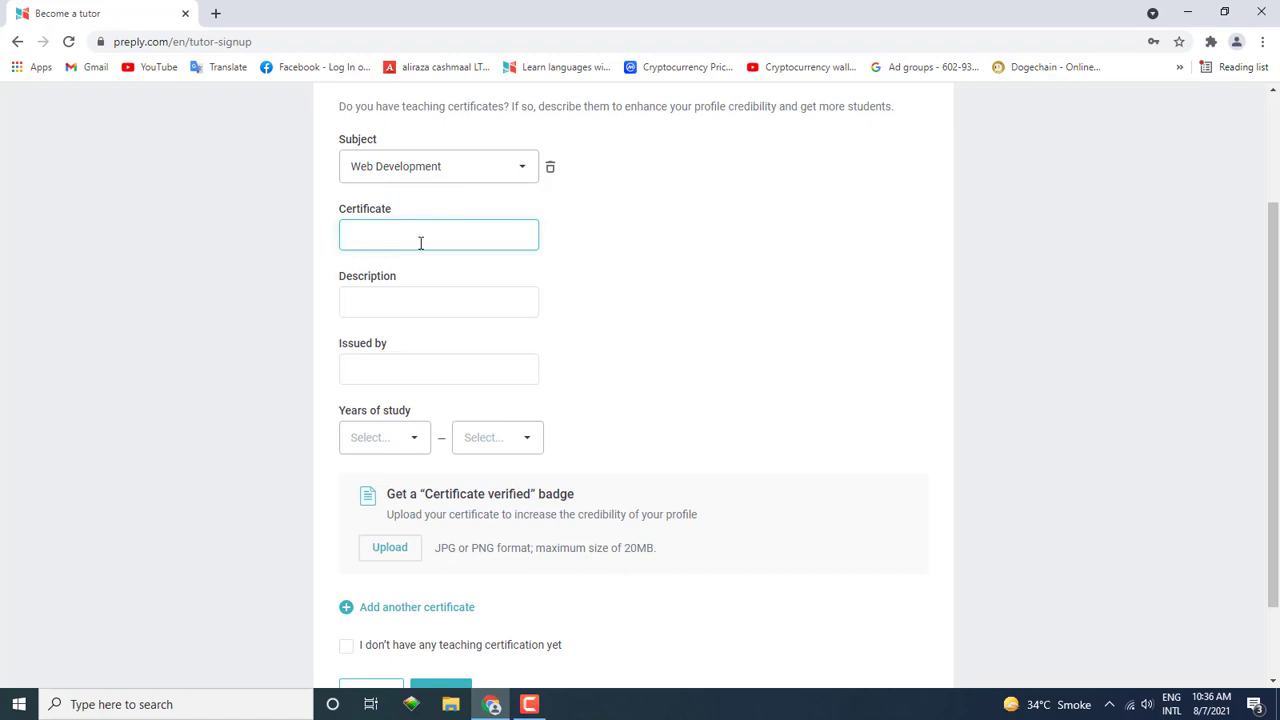
{"action": "type", "text": "Yes"}
{"action": "left_click", "coordinate": [375, 316]}
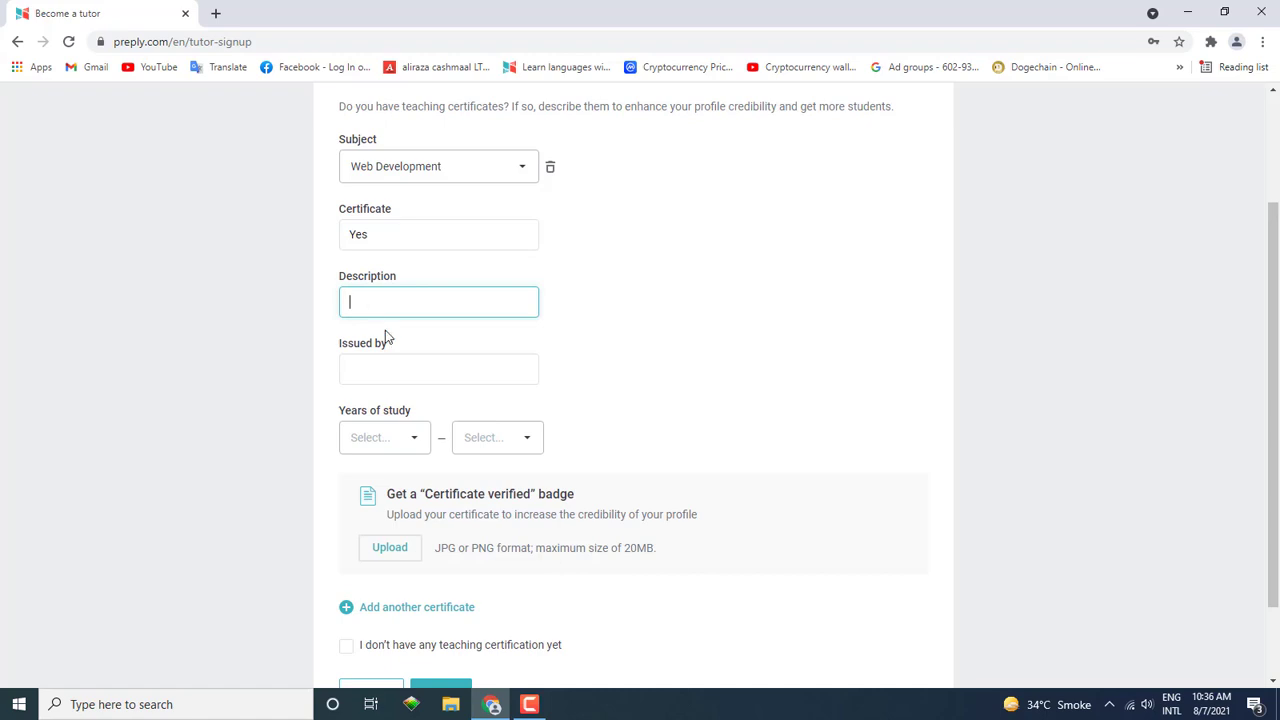
{"action": "scroll", "coordinate": [434, 369], "scroll_direction": "up", "scroll_amount": 2}
{"action": "scroll", "coordinate": [417, 346], "scroll_direction": "down", "scroll_amount": 1}
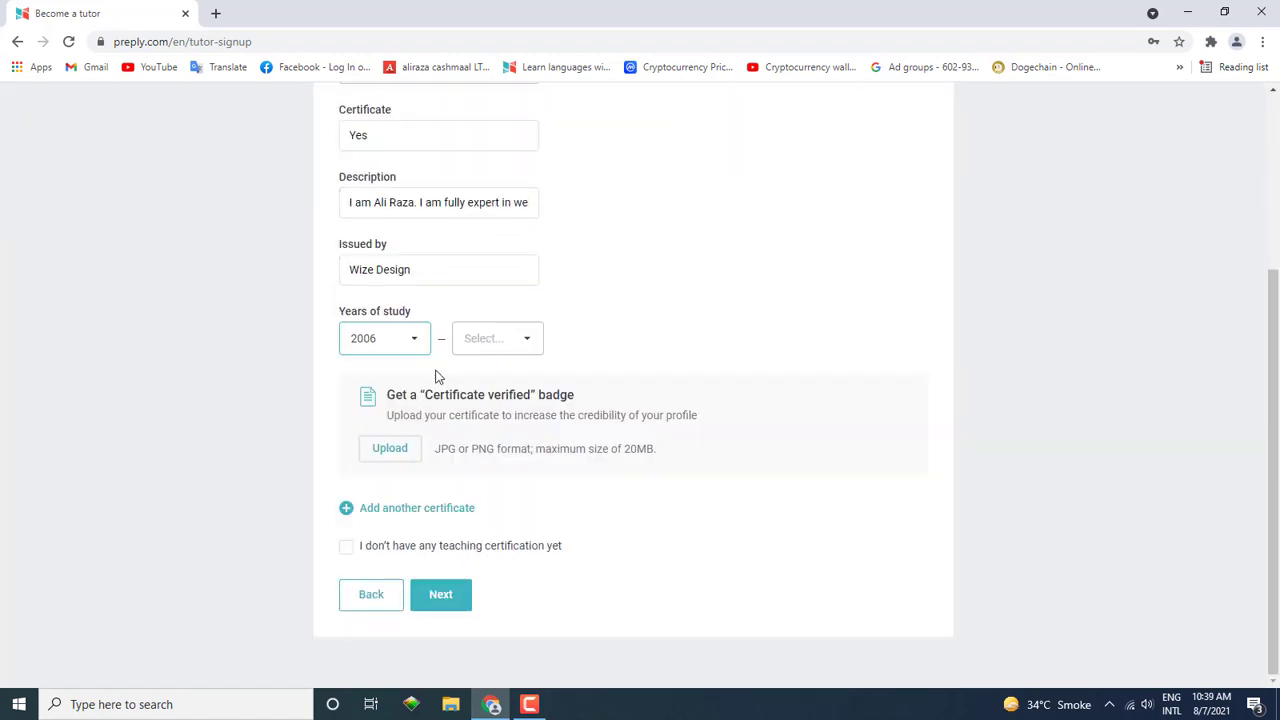
Step: Set the years of study to 2005–2019 and add a second certificate entry
{"action": "left_click", "coordinate": [497, 345]}
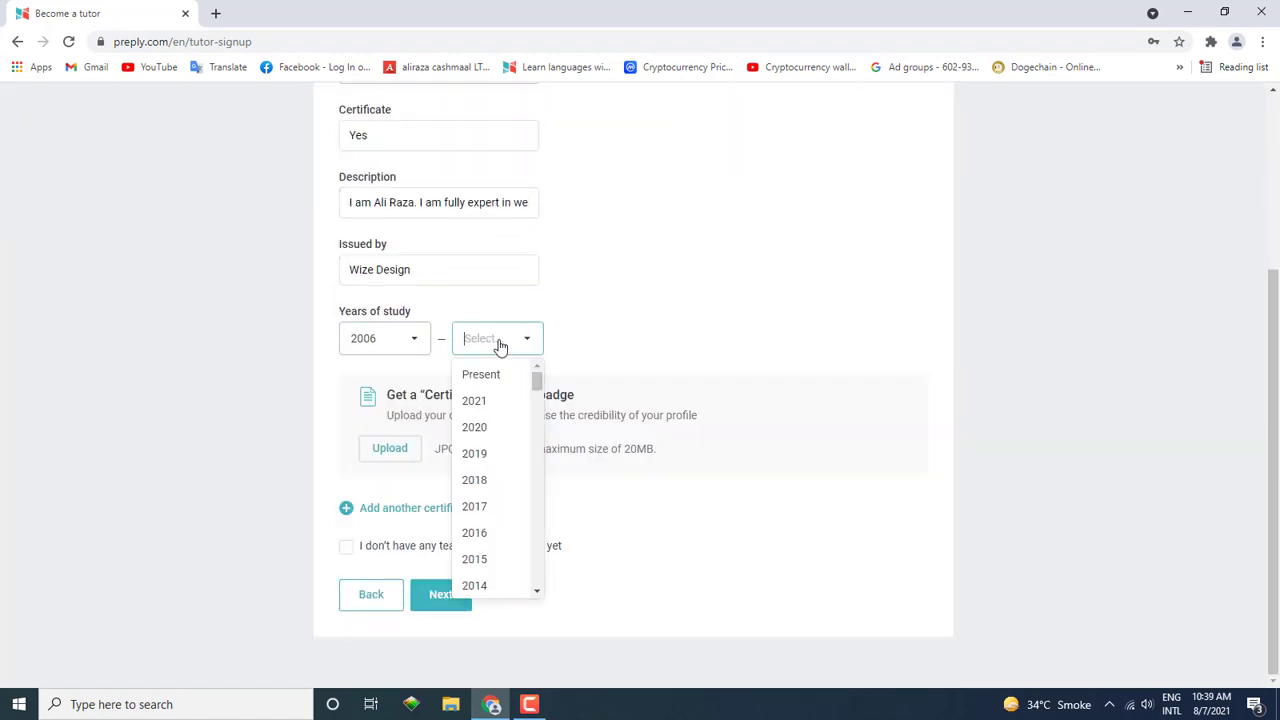
{"action": "left_click", "coordinate": [363, 342]}
{"action": "scroll", "coordinate": [360, 522], "scroll_direction": "down", "scroll_amount": 1}
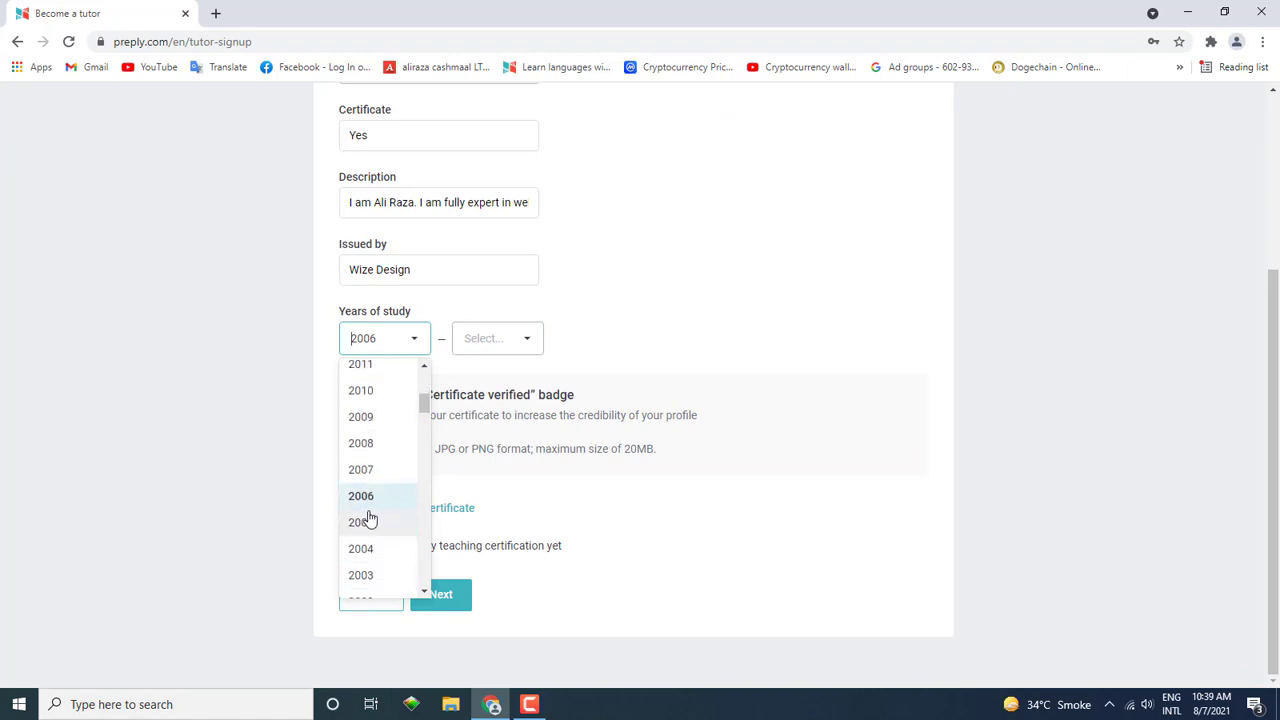
{"action": "left_click", "coordinate": [366, 522]}
{"action": "left_click", "coordinate": [491, 340]}
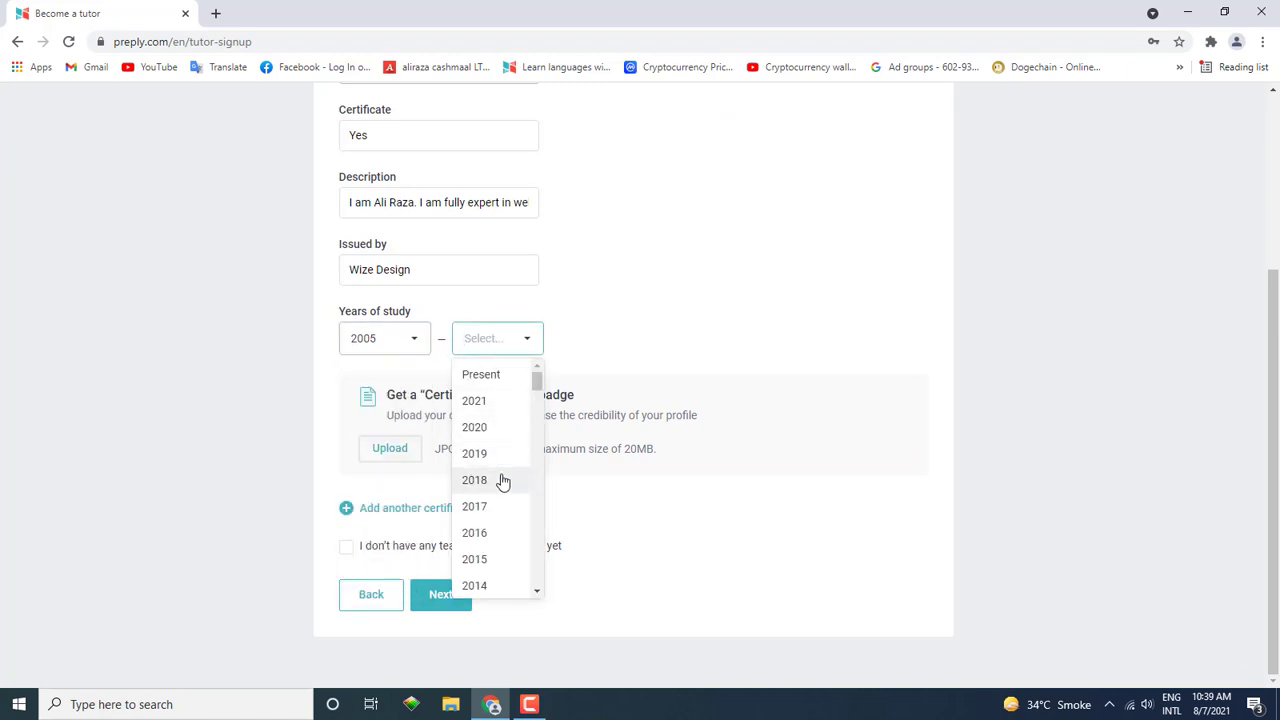
{"action": "left_click", "coordinate": [498, 455]}
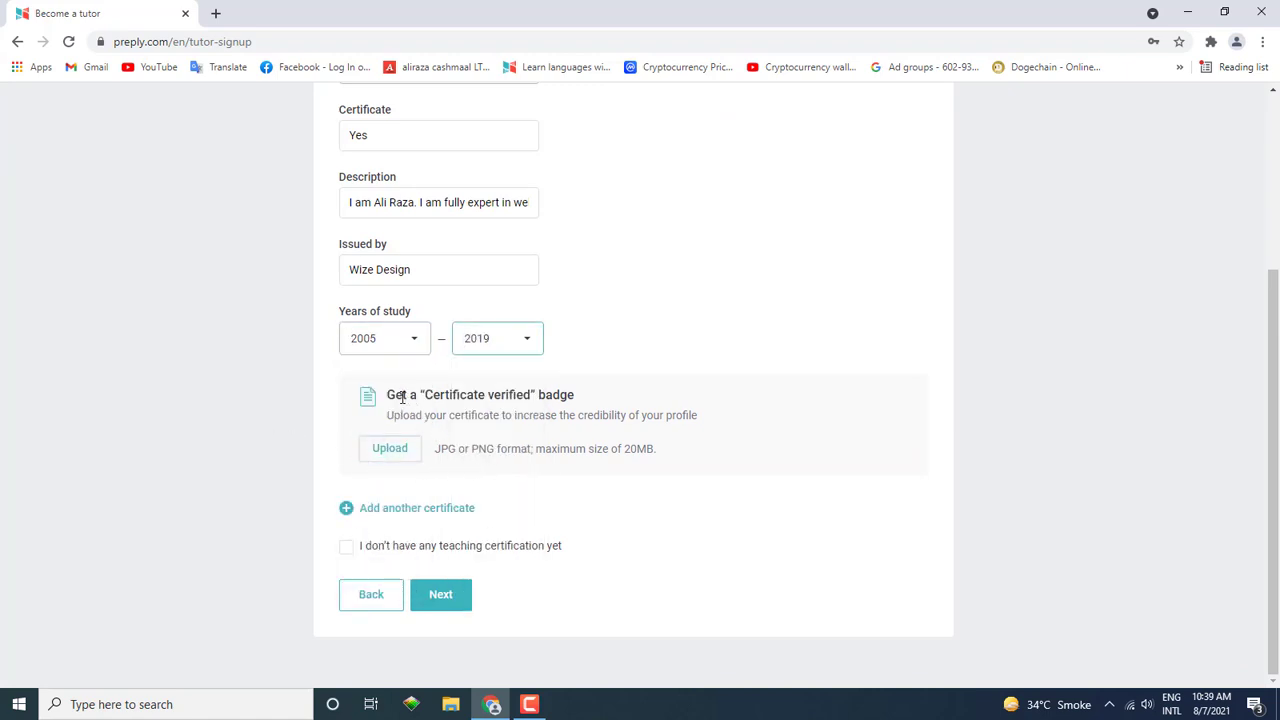
{"action": "left_click_drag", "start_coordinate": [388, 398], "coordinate": [596, 400]}
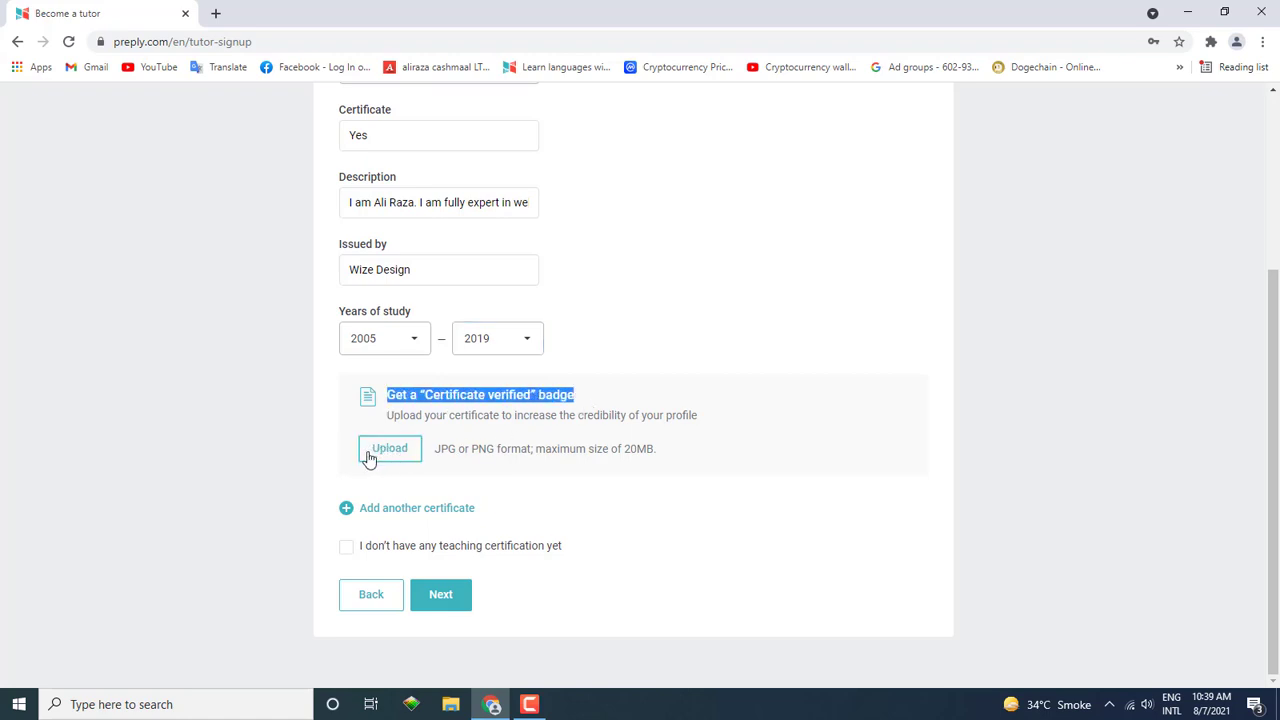
{"action": "left_click", "coordinate": [398, 506]}
Step: Upload the image '1' from the Pictures folder as the certificate file
{"action": "scroll", "coordinate": [421, 544], "scroll_direction": "down", "scroll_amount": 5}
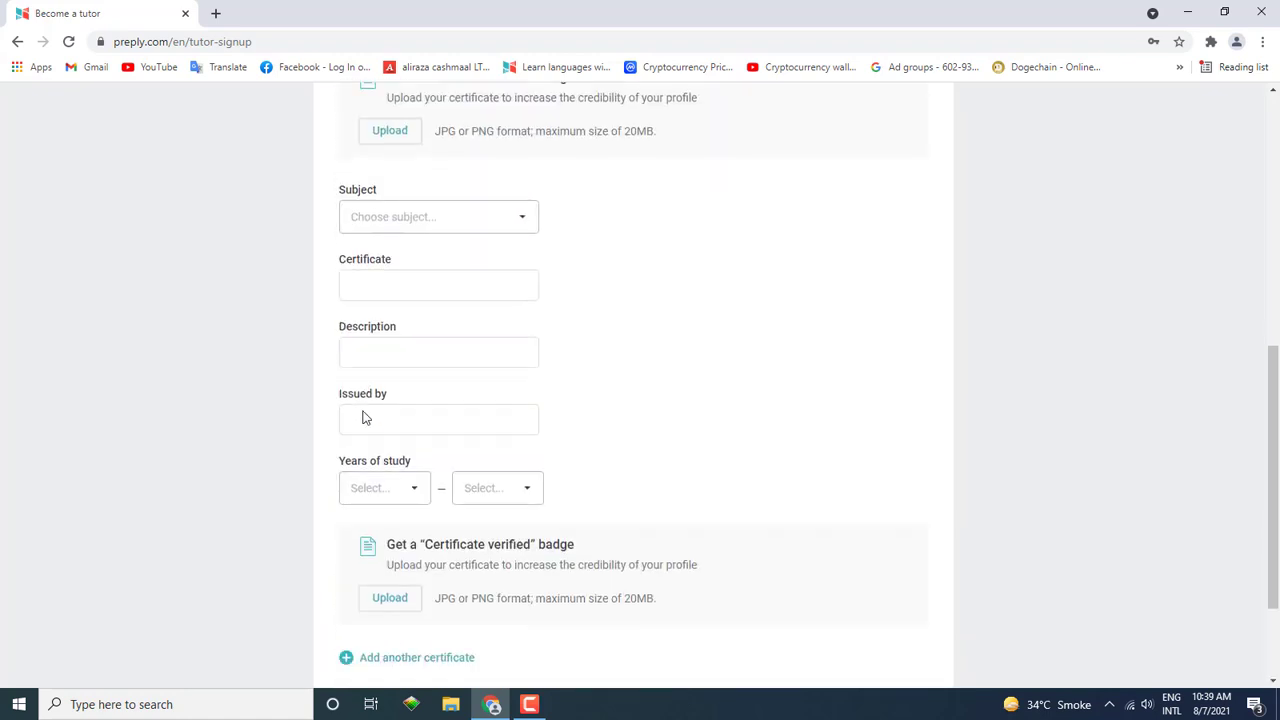
{"action": "scroll", "coordinate": [366, 420], "scroll_direction": "up", "scroll_amount": 4}
{"action": "scroll", "coordinate": [366, 420], "scroll_direction": "up", "scroll_amount": 2}
{"action": "scroll", "coordinate": [366, 420], "scroll_direction": "down", "scroll_amount": 2}
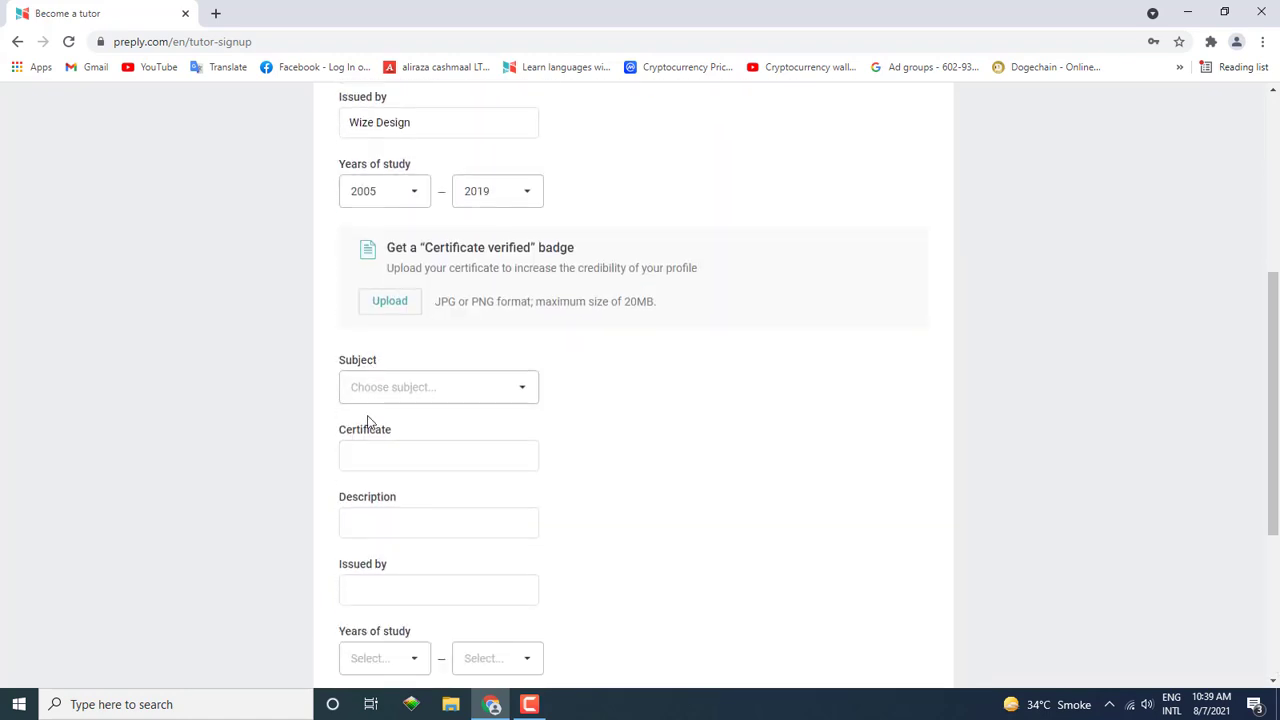
{"action": "scroll", "coordinate": [366, 420], "scroll_direction": "up", "scroll_amount": 1}
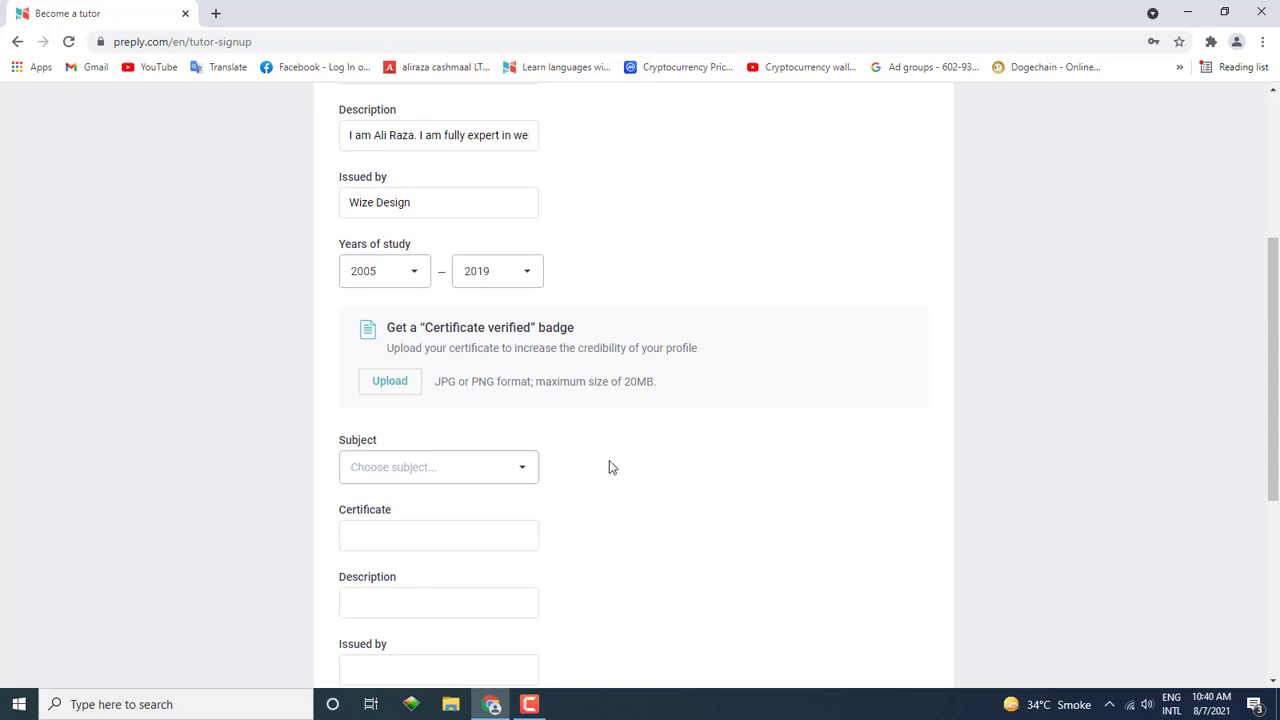
{"action": "scroll", "coordinate": [600, 455], "scroll_direction": "down", "scroll_amount": 1}
{"action": "left_click", "coordinate": [396, 305]}
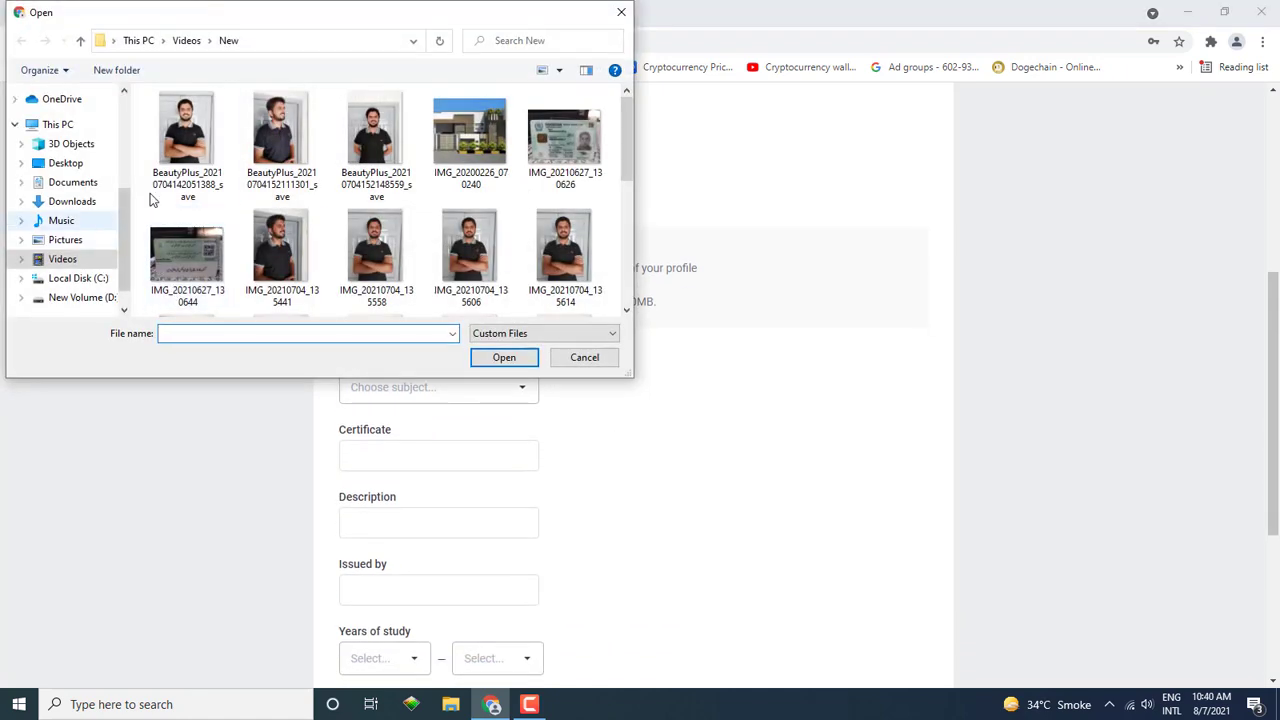
{"action": "left_click", "coordinate": [74, 183]}
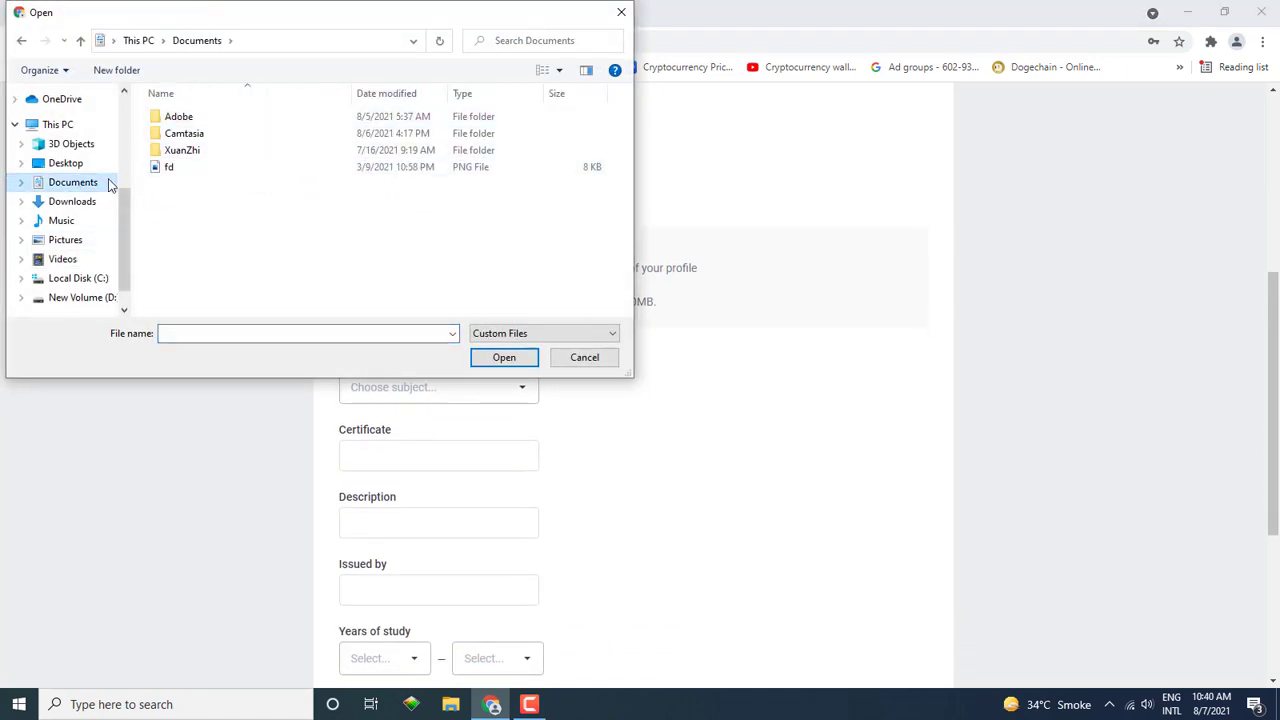
{"action": "left_click", "coordinate": [66, 204]}
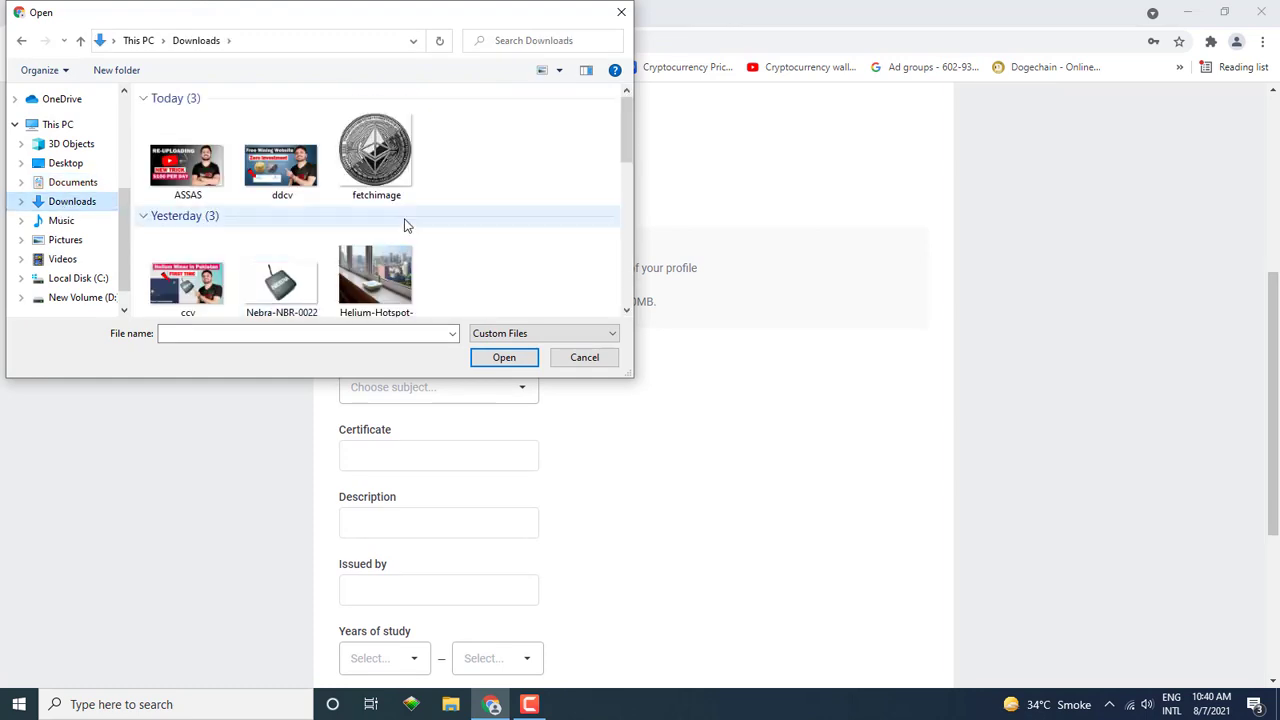
{"action": "scroll", "coordinate": [403, 223], "scroll_direction": "down", "scroll_amount": 10}
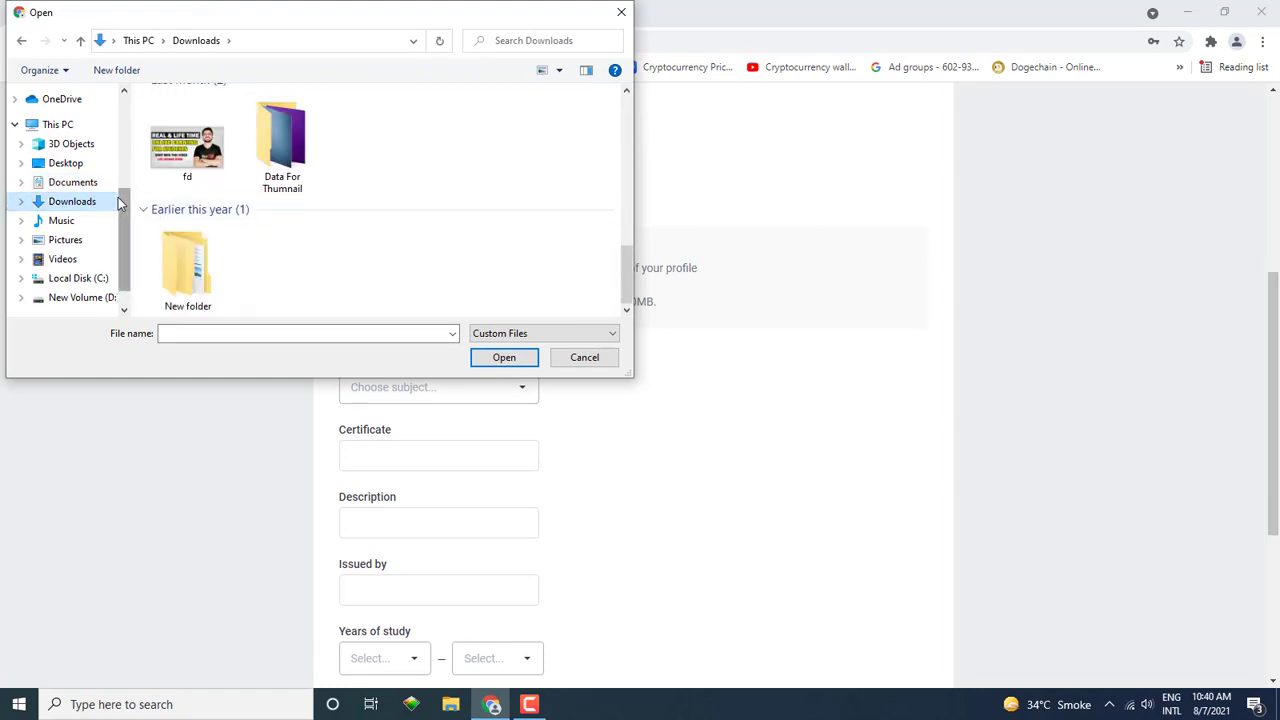
{"action": "left_click", "coordinate": [78, 242]}
{"action": "left_click", "coordinate": [471, 130]}
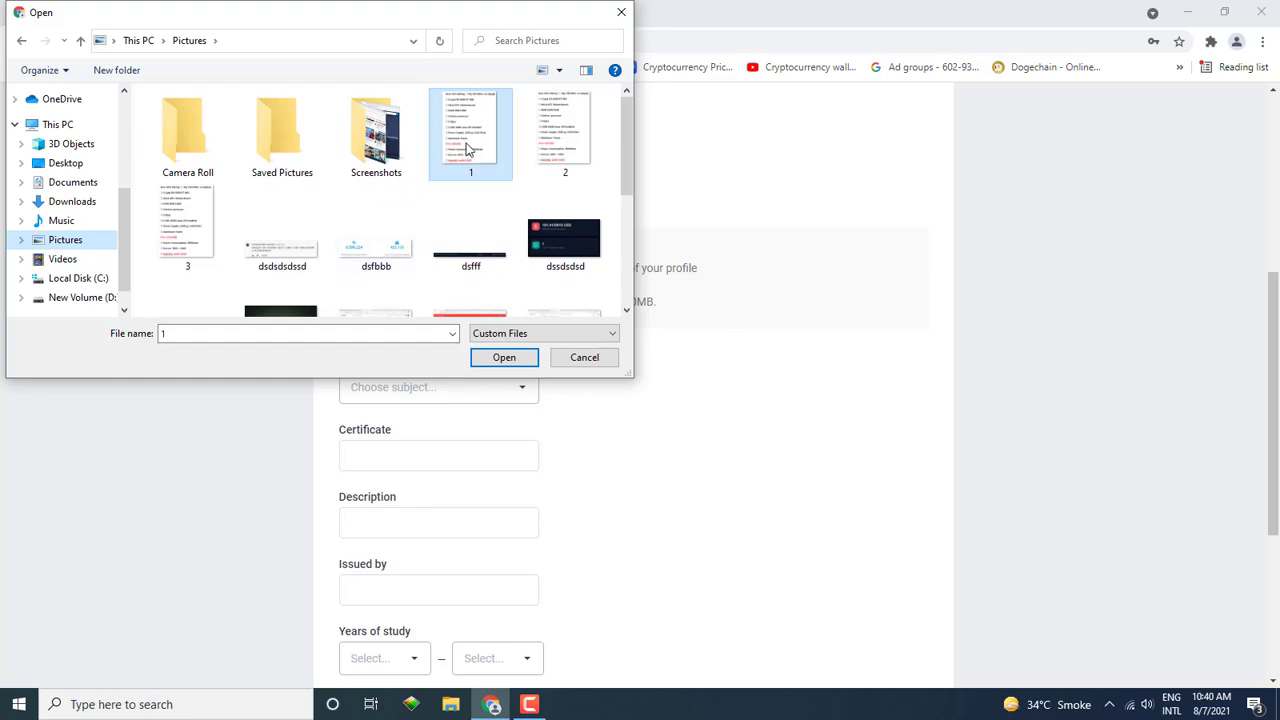
{"action": "left_click", "coordinate": [508, 358]}
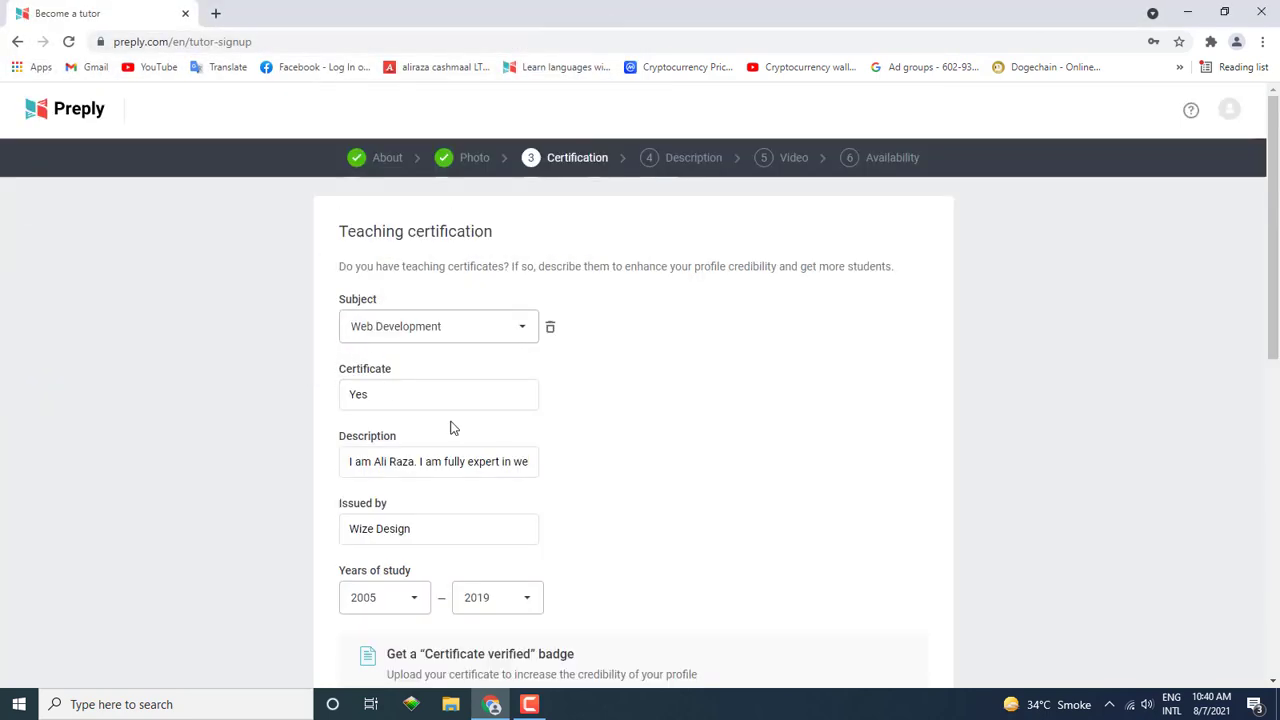
{"action": "scroll", "coordinate": [487, 343], "scroll_direction": "down", "scroll_amount": 7}
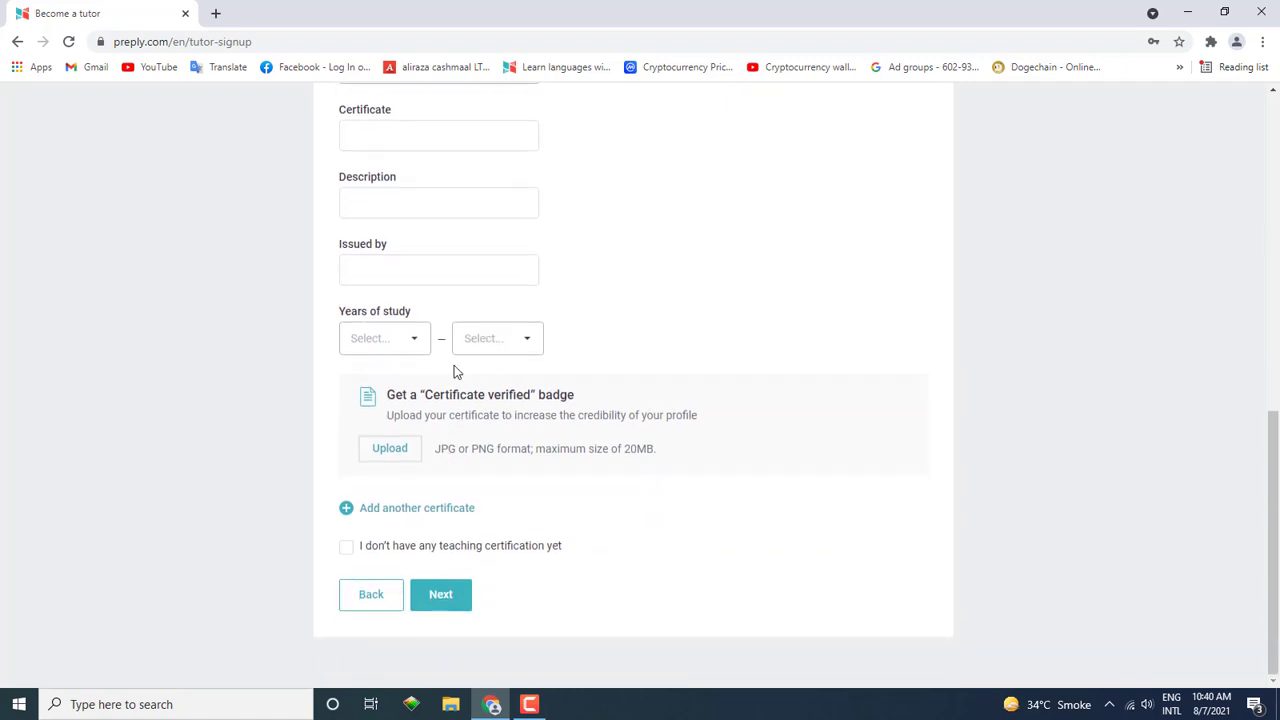
{"action": "scroll", "coordinate": [451, 371], "scroll_direction": "up", "scroll_amount": 3}
{"action": "scroll", "coordinate": [451, 371], "scroll_direction": "down", "scroll_amount": 3}
Step: Declare no teaching certification yet and continue to the profile description step
{"action": "left_click", "coordinate": [346, 556]}
{"action": "left_click", "coordinate": [444, 350]}
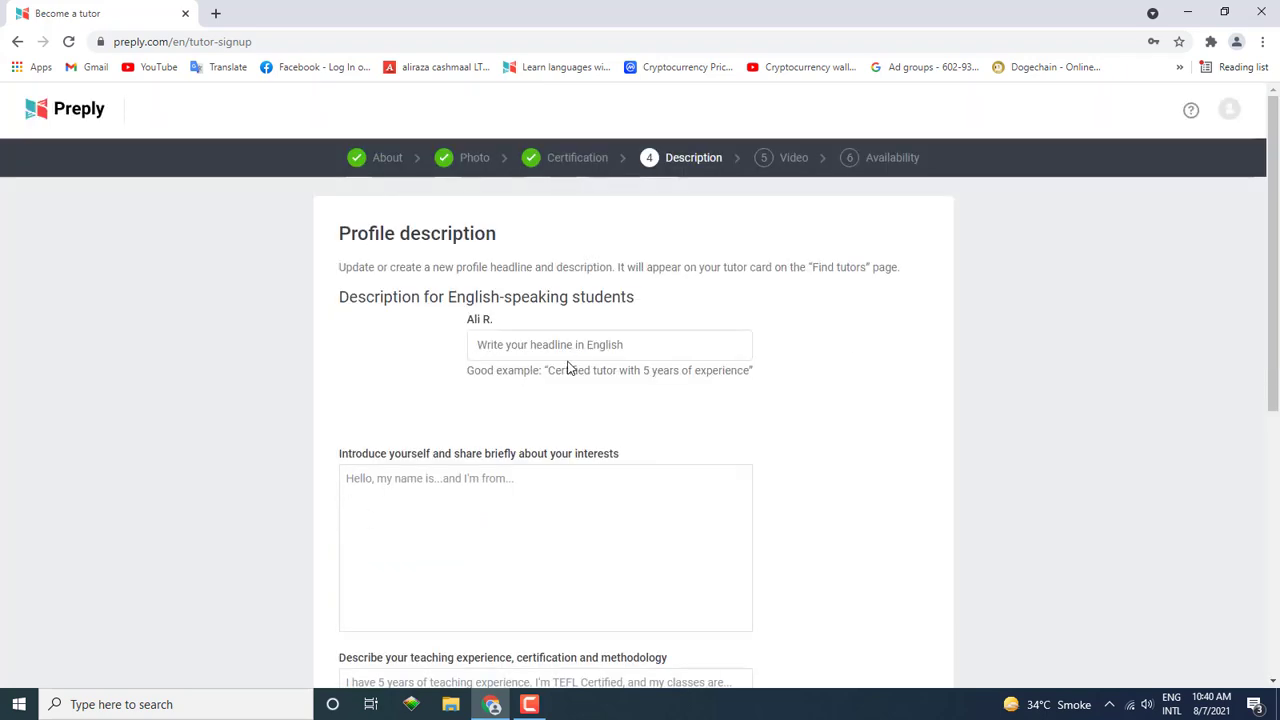
{"action": "left_click", "coordinate": [530, 350]}
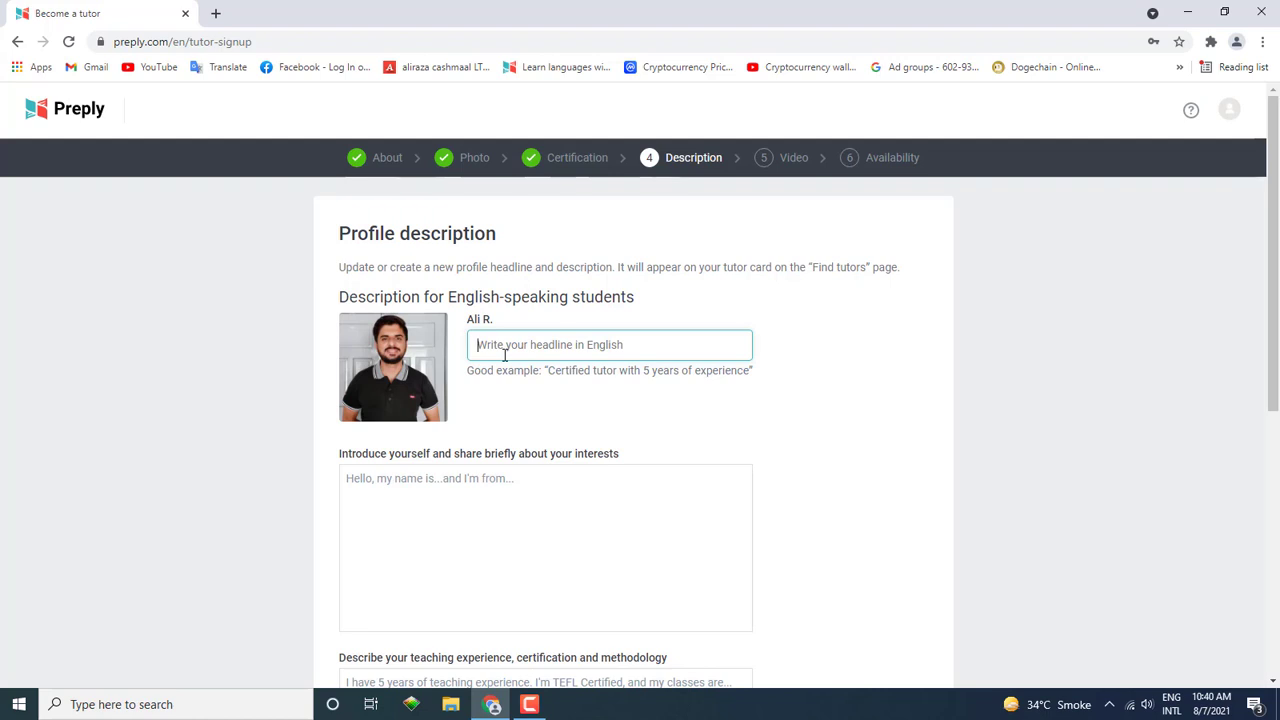
Step: Replace the headline with the copied example 'Certified tutor with 5 years of experience'
{"action": "type", "text": "I am Fully"}
{"action": "key", "text": "ctrl+a"}
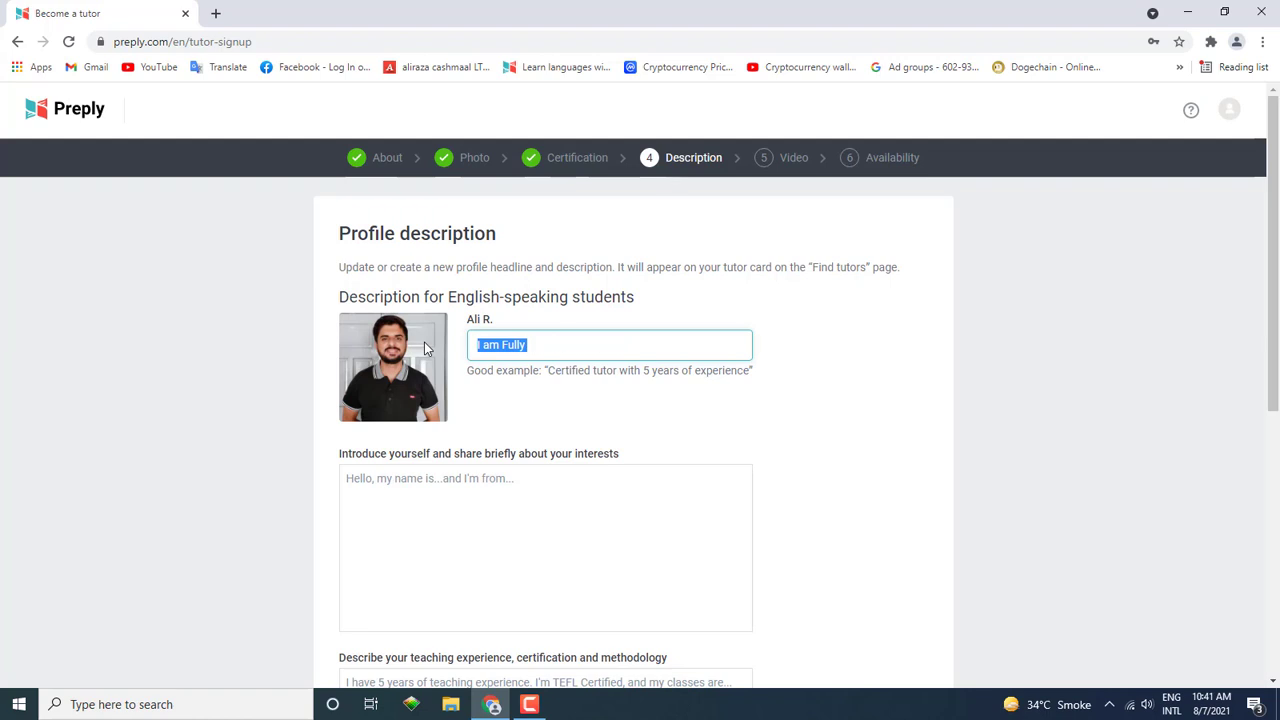
{"action": "key", "text": "BackSpace"}
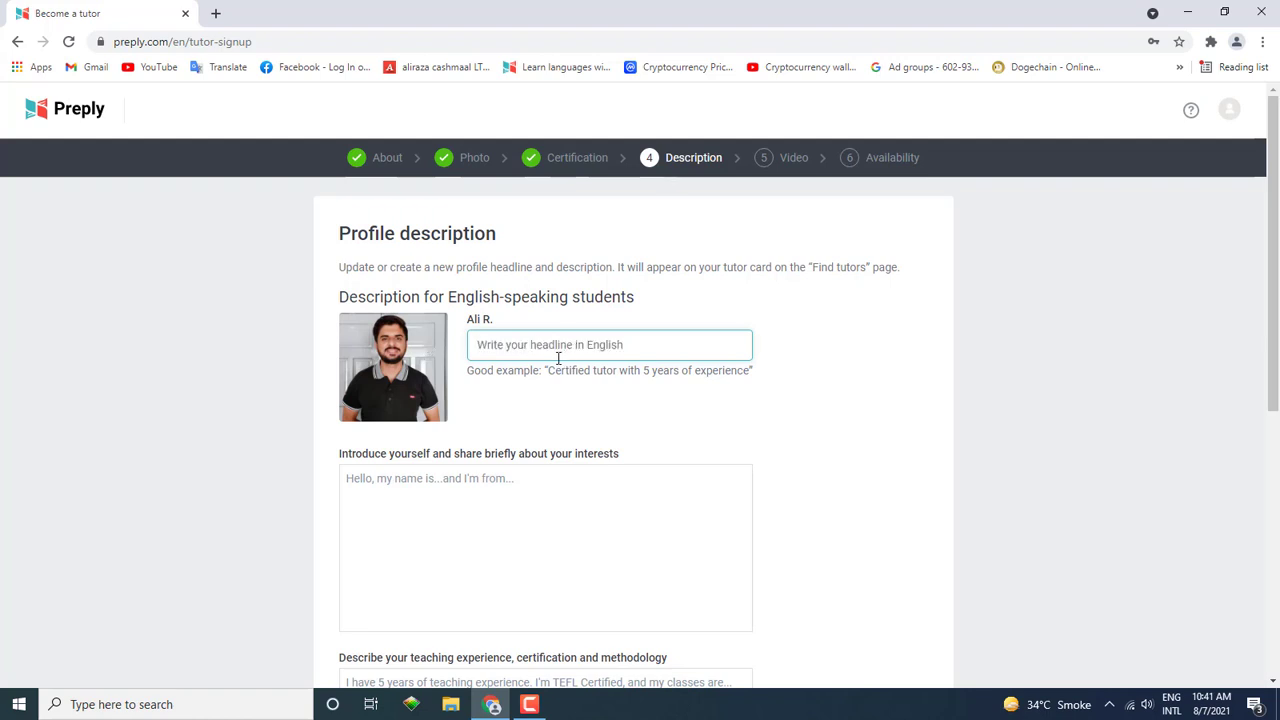
{"action": "left_click_drag", "start_coordinate": [466, 370], "coordinate": [753, 370]}
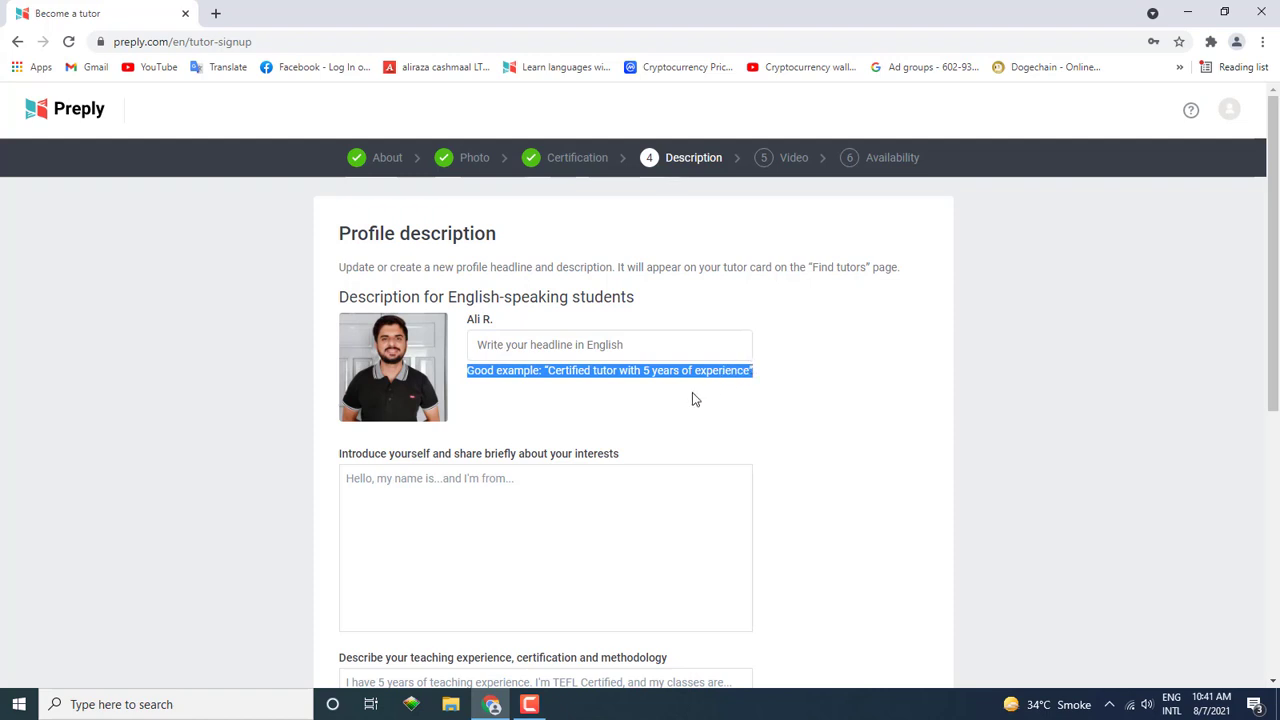
{"action": "left_click", "coordinate": [542, 371]}
{"action": "left_click_drag", "start_coordinate": [547, 371], "coordinate": [749, 370]}
{"action": "key", "text": "ctrl+c"}
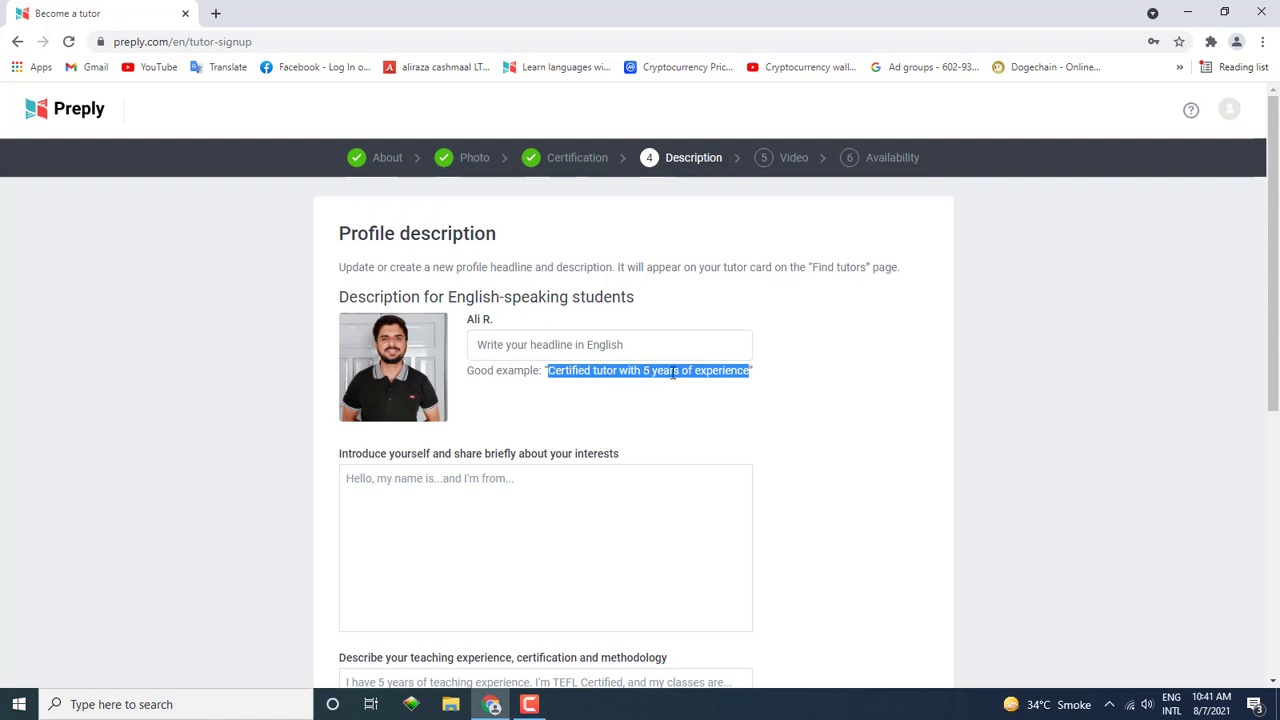
{"action": "left_click", "coordinate": [532, 344]}
{"action": "key", "text": "ctrl+v"}
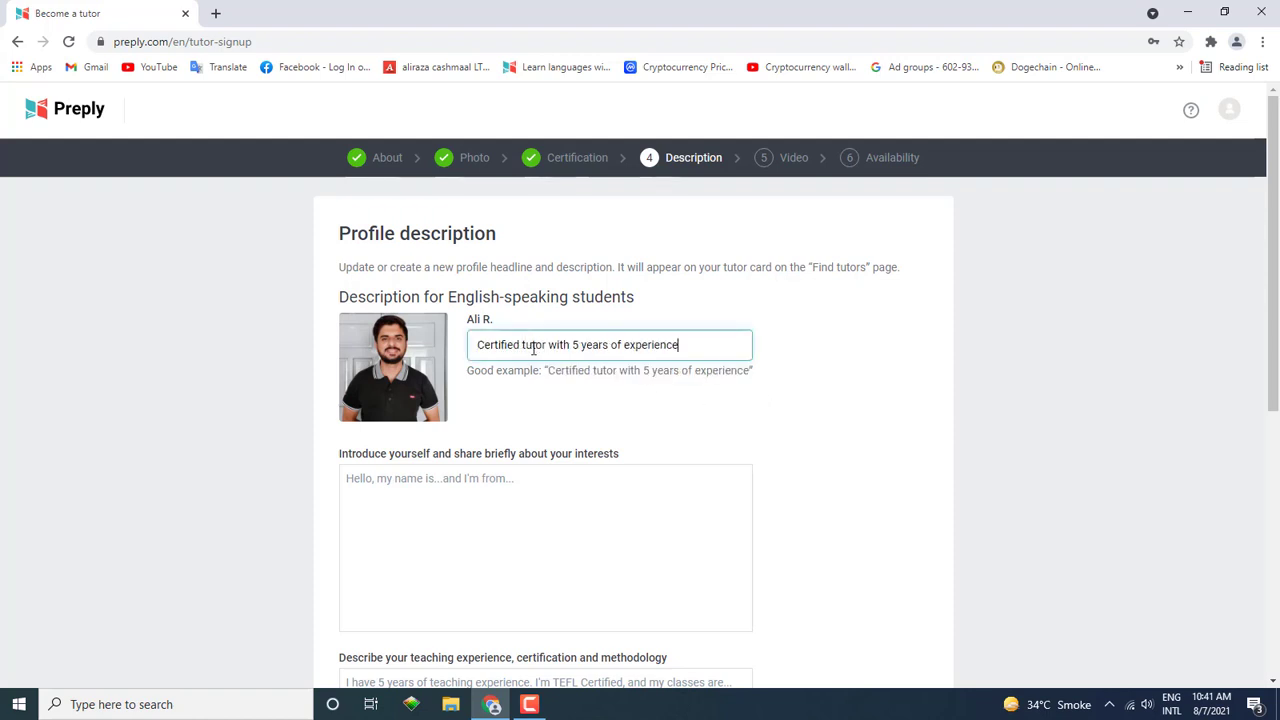
{"action": "scroll", "coordinate": [890, 467], "scroll_direction": "down", "scroll_amount": 2}
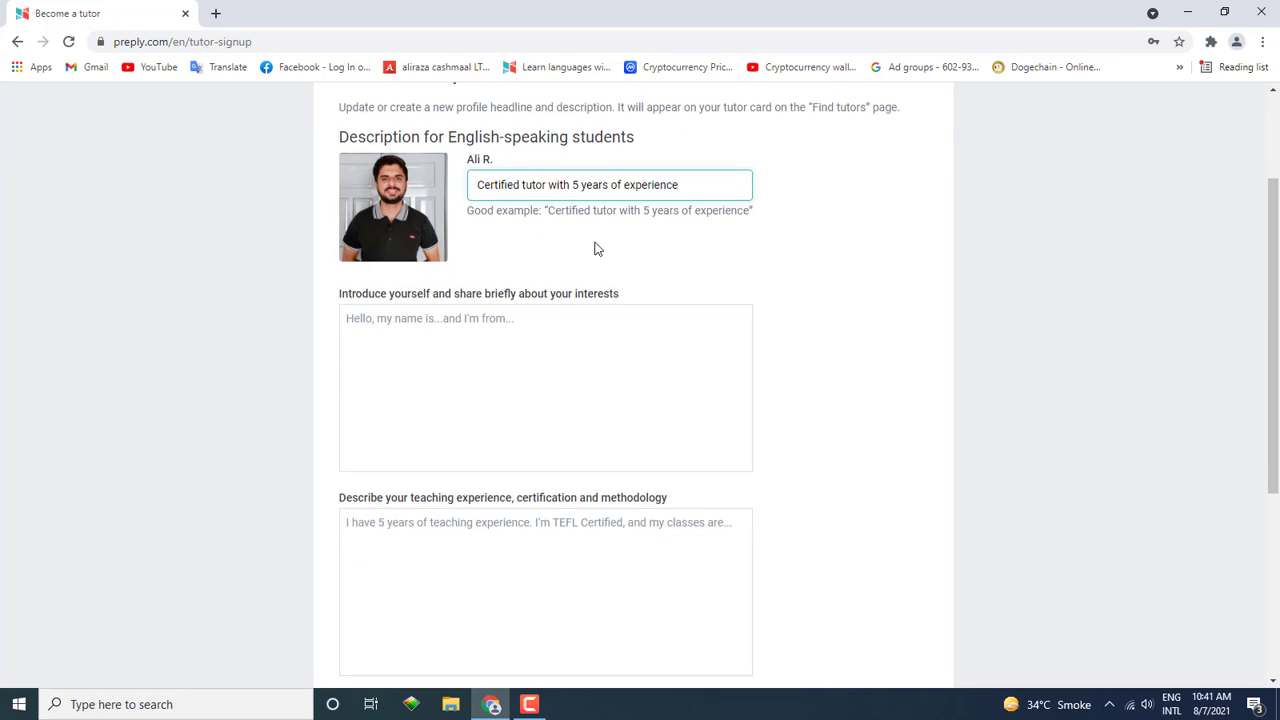
Step: Paste the Lorem Ipsum paragraph into the introduction box
{"action": "left_click", "coordinate": [452, 389]}
{"action": "scroll", "coordinate": [438, 343], "scroll_direction": "down", "scroll_amount": 1}
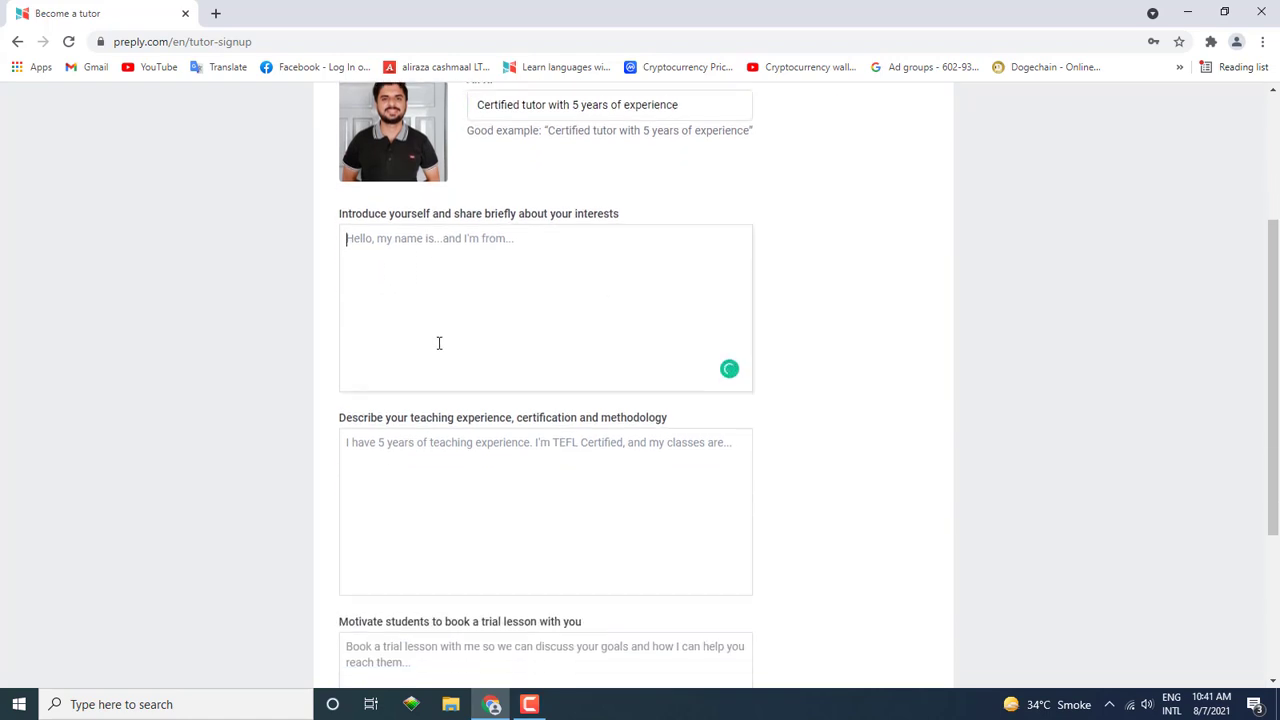
{"action": "scroll", "coordinate": [438, 343], "scroll_direction": "down", "scroll_amount": 1}
{"action": "scroll", "coordinate": [440, 360], "scroll_direction": "up", "scroll_amount": 1}
{"action": "left_click", "coordinate": [440, 376]}
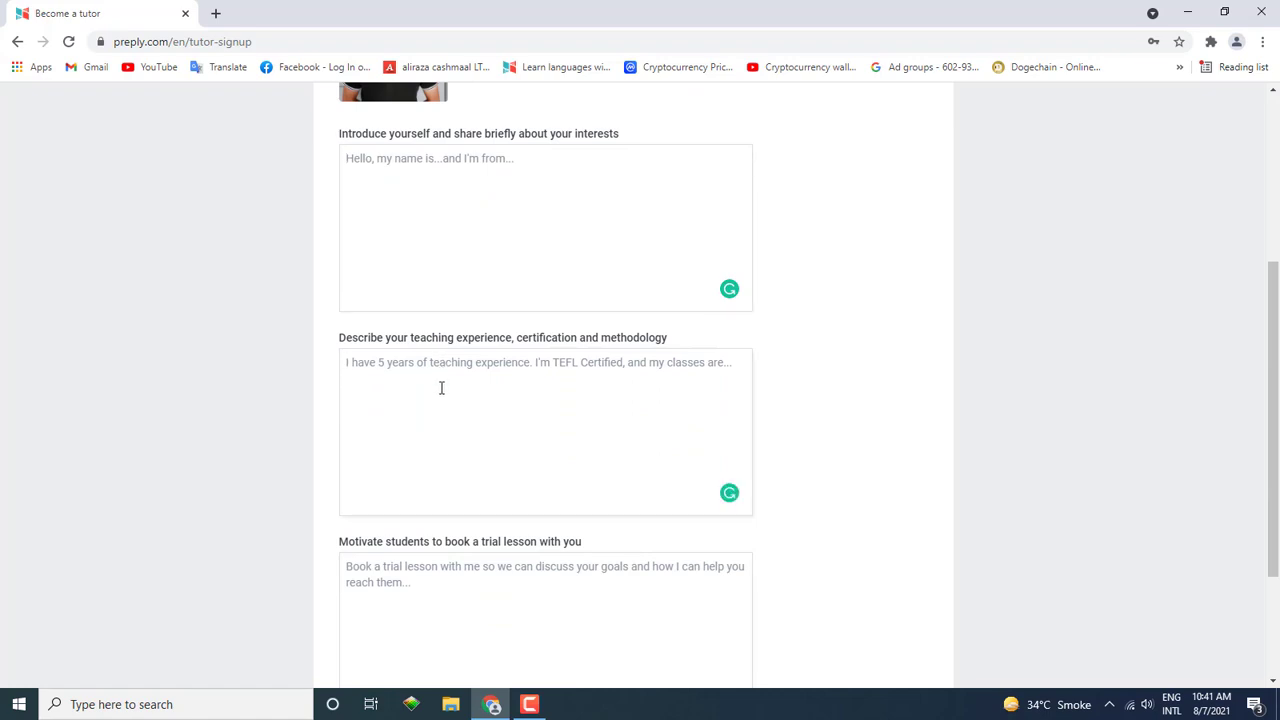
{"action": "scroll", "coordinate": [443, 386], "scroll_direction": "down", "scroll_amount": 2}
{"action": "left_click", "coordinate": [467, 399]}
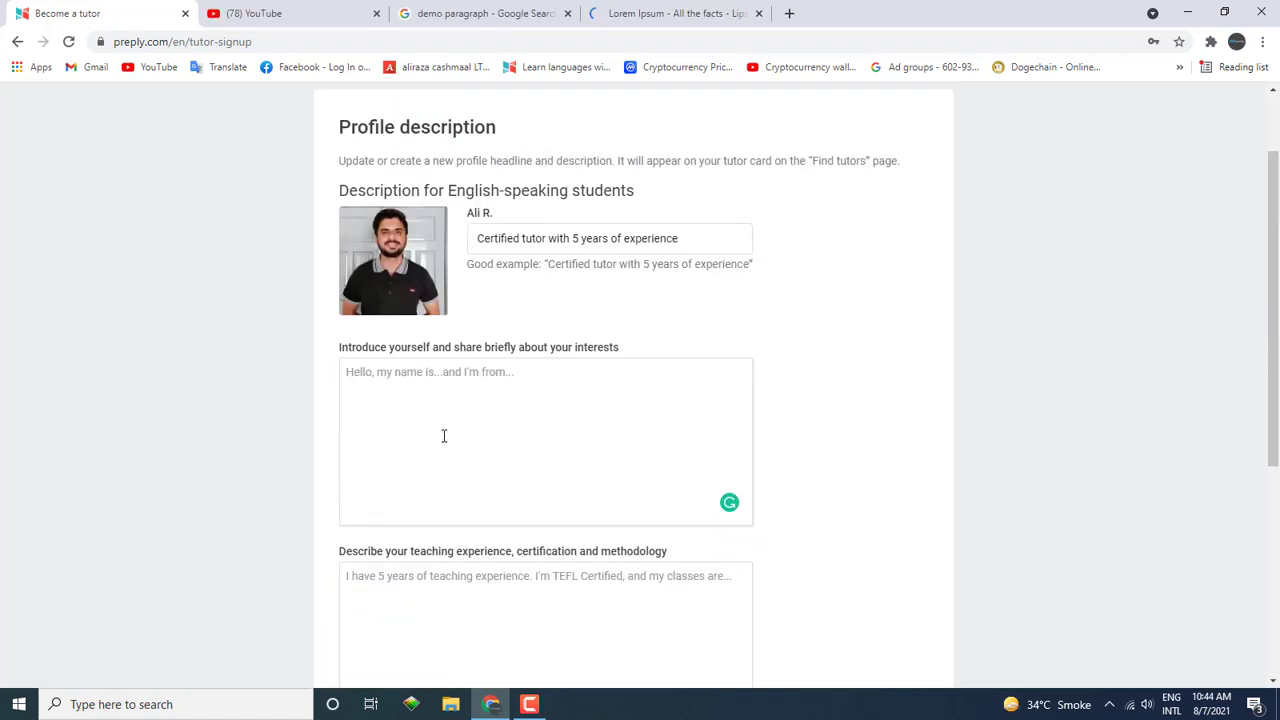
{"action": "right_click", "coordinate": [444, 436]}
{"action": "left_click", "coordinate": [483, 562]}
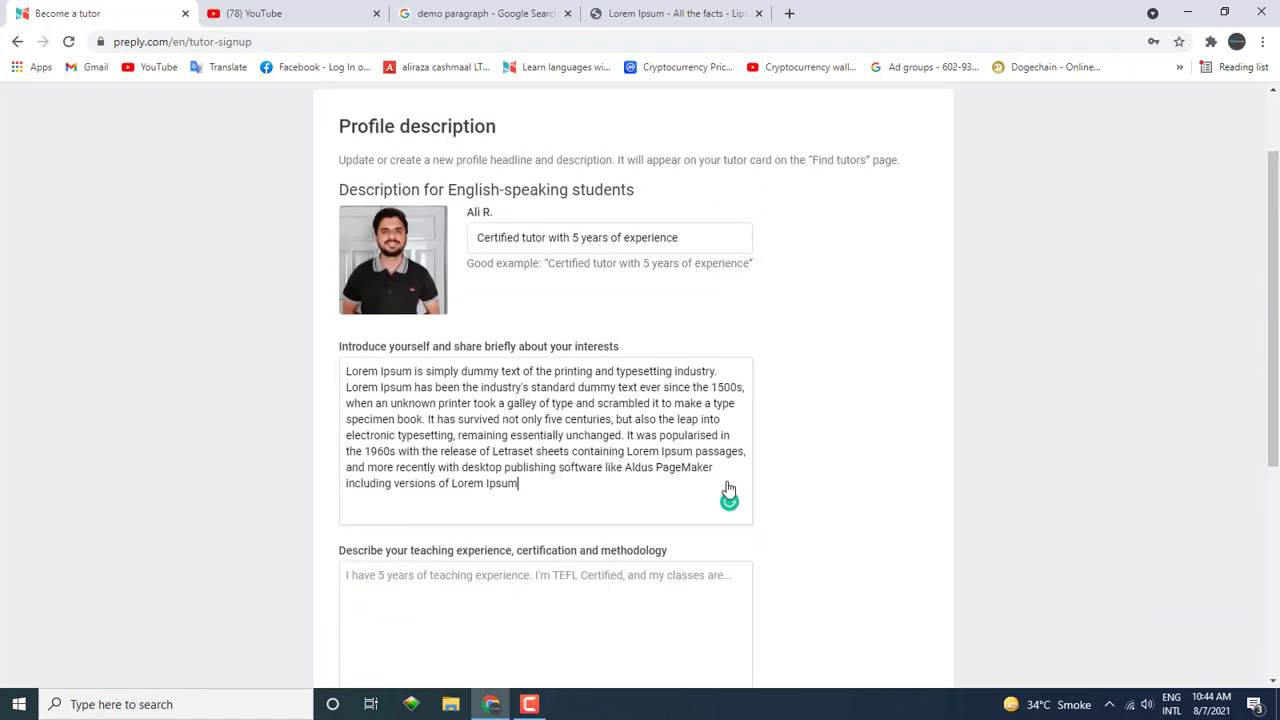
Step: Paste Lorem Ipsum into the teaching-experience and Motivate students boxes, then continue to Video
{"action": "scroll", "coordinate": [500, 556], "scroll_direction": "down", "scroll_amount": 2}
{"action": "left_click", "coordinate": [441, 426]}
{"action": "right_click", "coordinate": [441, 426]}
{"action": "left_click", "coordinate": [489, 540]}
{"action": "scroll", "coordinate": [570, 515], "scroll_direction": "down", "scroll_amount": 2}
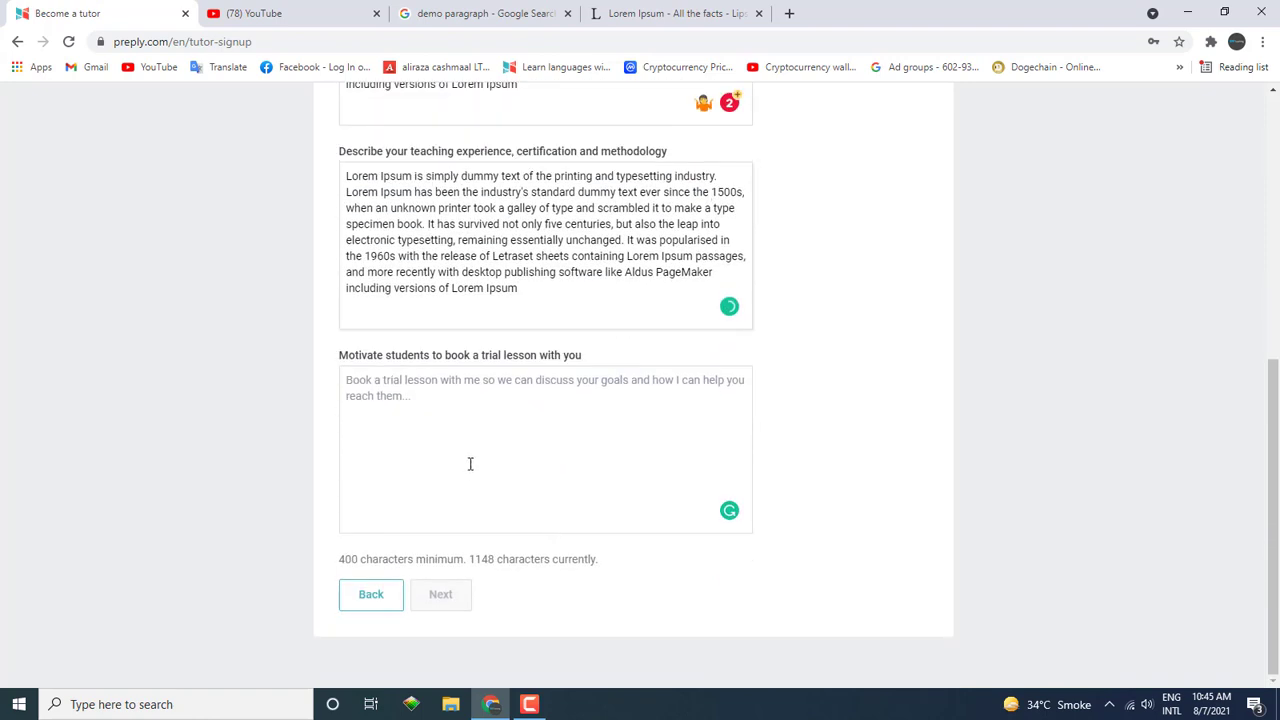
{"action": "right_click", "coordinate": [469, 463]}
{"action": "left_click", "coordinate": [520, 336]}
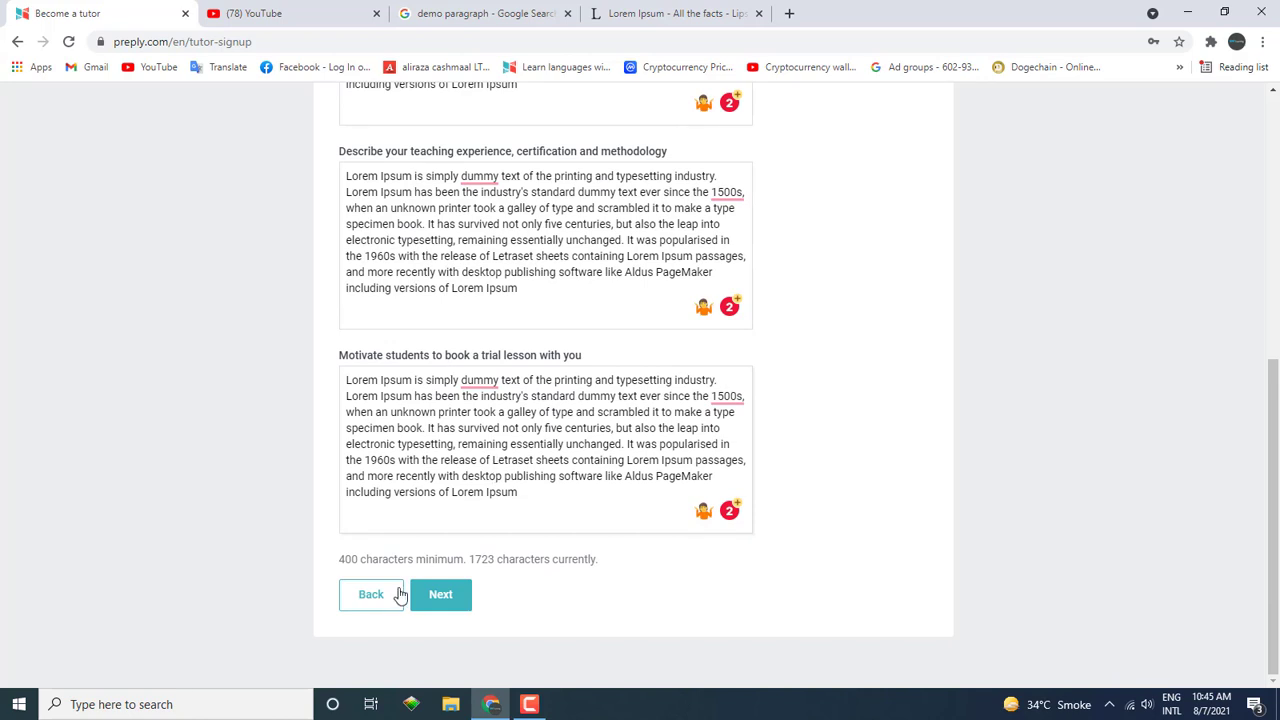
{"action": "left_click", "coordinate": [440, 600]}
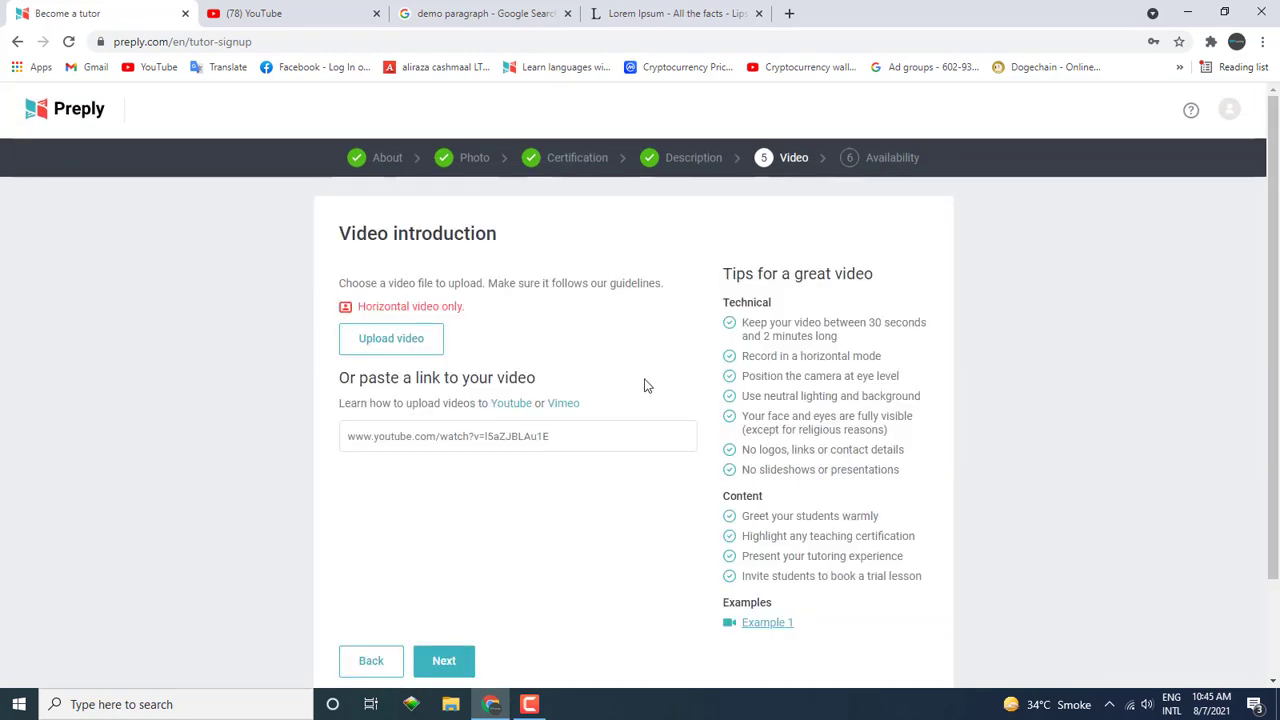
Step: Continue past Preply's Video step, then search YouTube for 'gnf learning channel'
{"action": "scroll", "coordinate": [640, 380], "scroll_direction": "down", "scroll_amount": 2}
{"action": "left_click", "coordinate": [450, 541]}
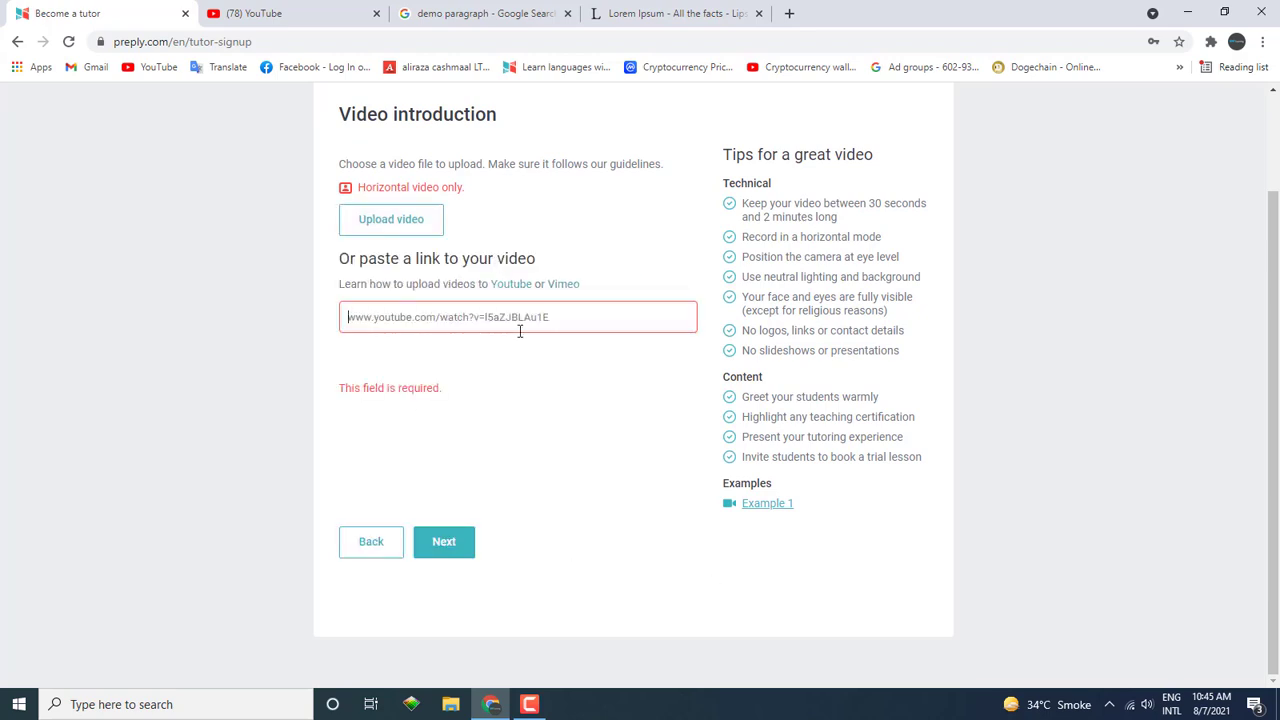
{"action": "key", "text": "ctrl+Tab"}
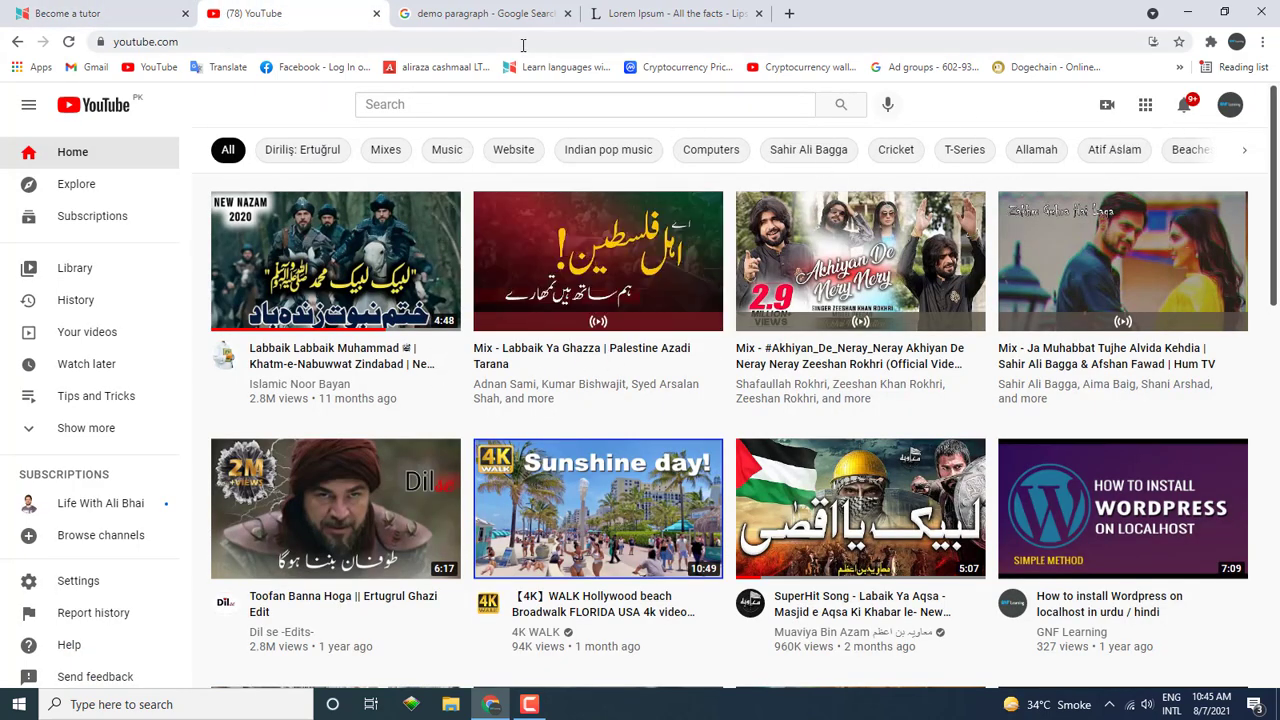
{"action": "left_click", "coordinate": [522, 103]}
{"action": "type", "text": "gnf "}
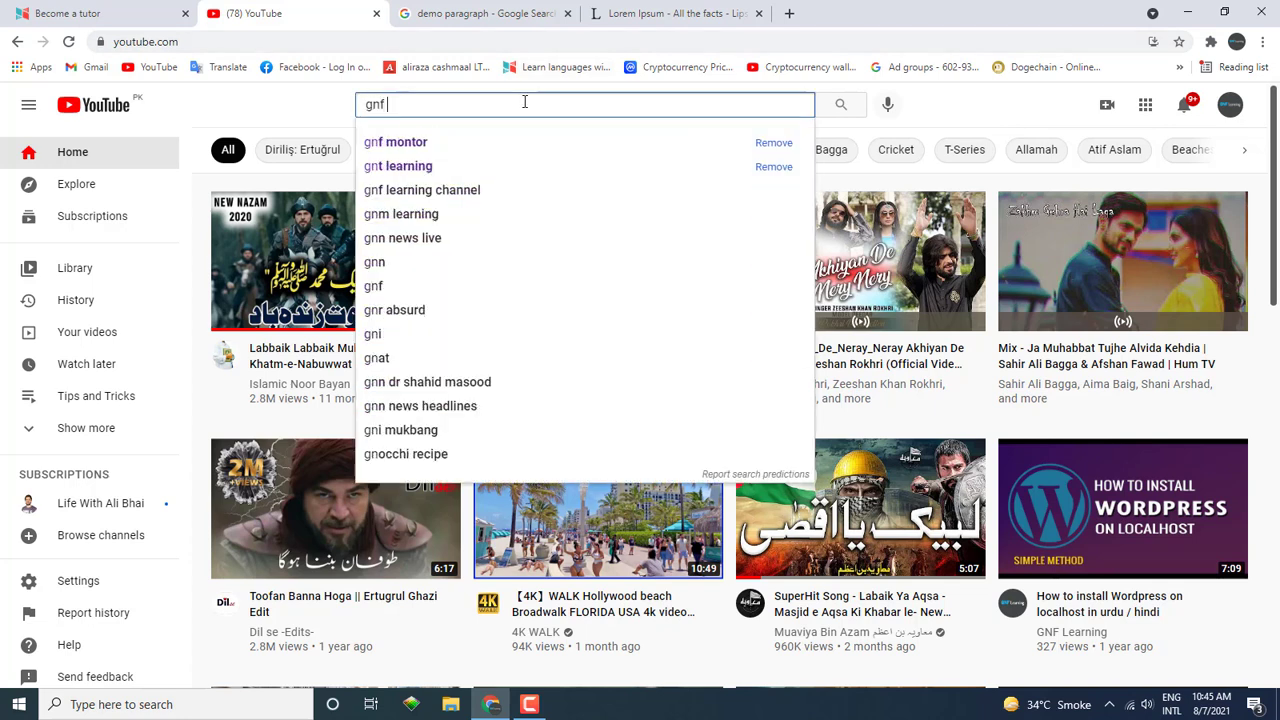
{"action": "type", "text": "learning"}
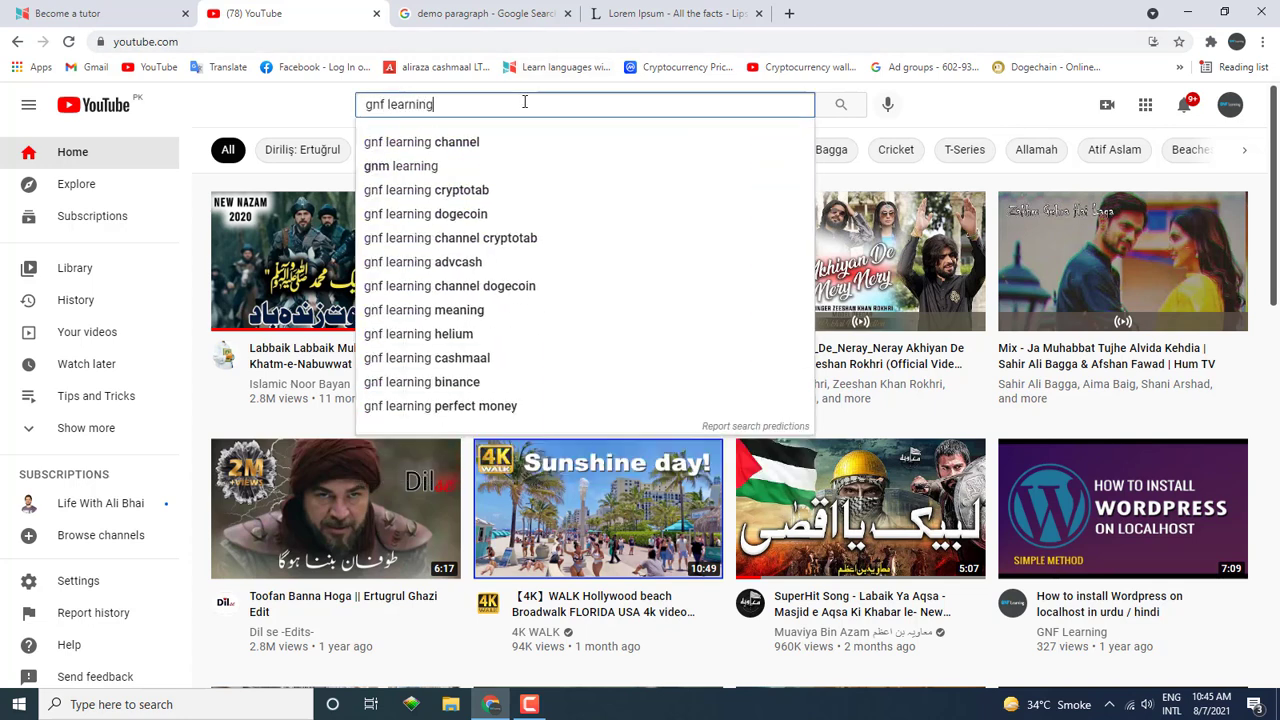
{"action": "key", "text": "Down"}
{"action": "key", "text": "Return"}
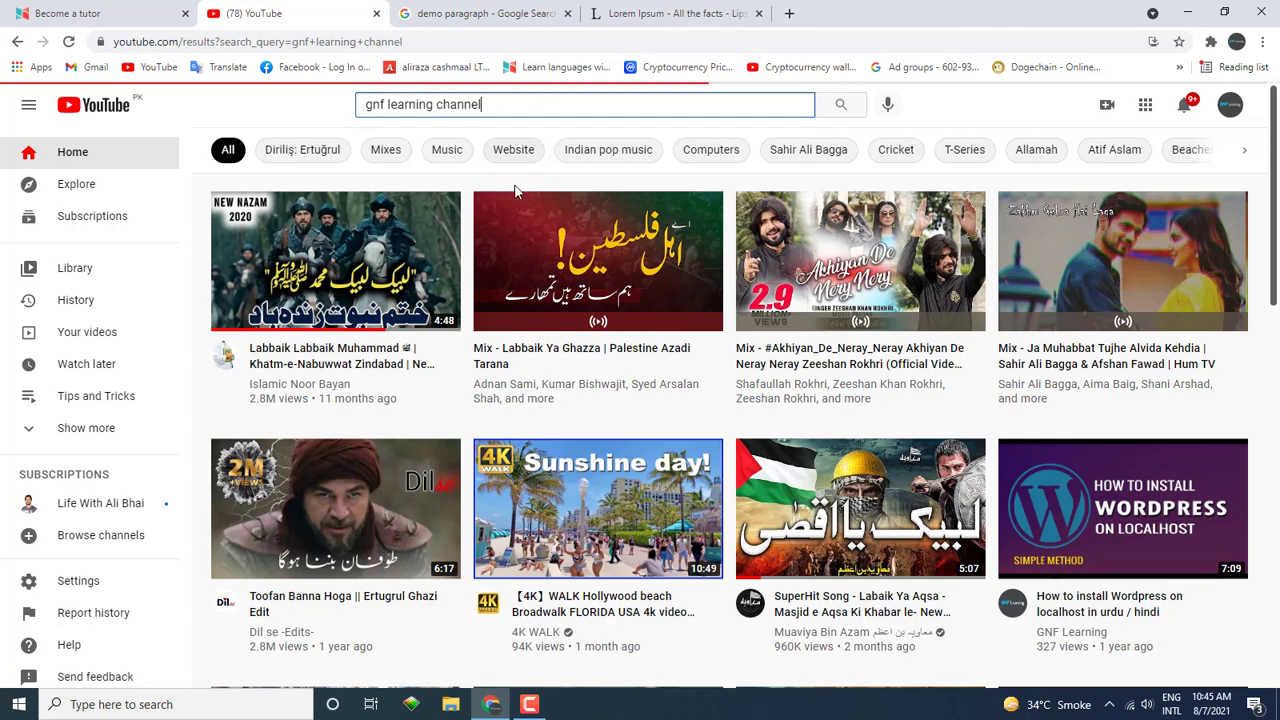
{"action": "scroll", "coordinate": [811, 382], "scroll_direction": "down", "scroll_amount": 3}
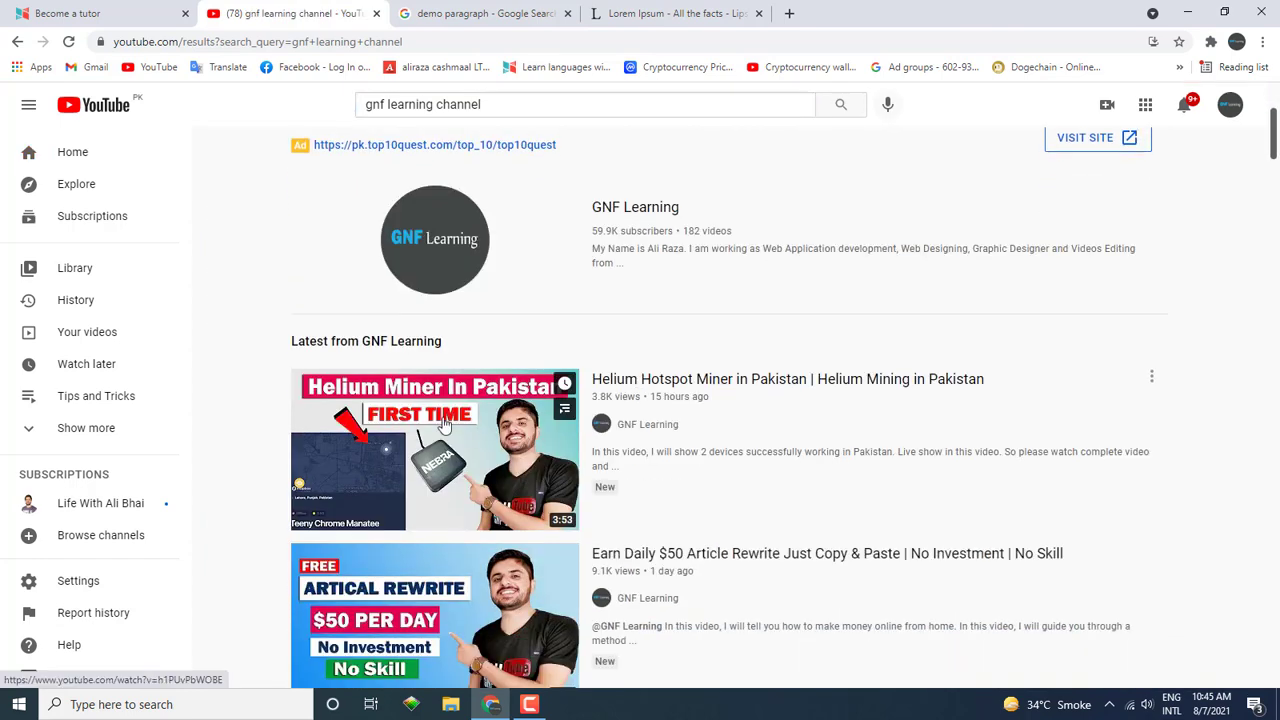
{"action": "right_click", "coordinate": [444, 418]}
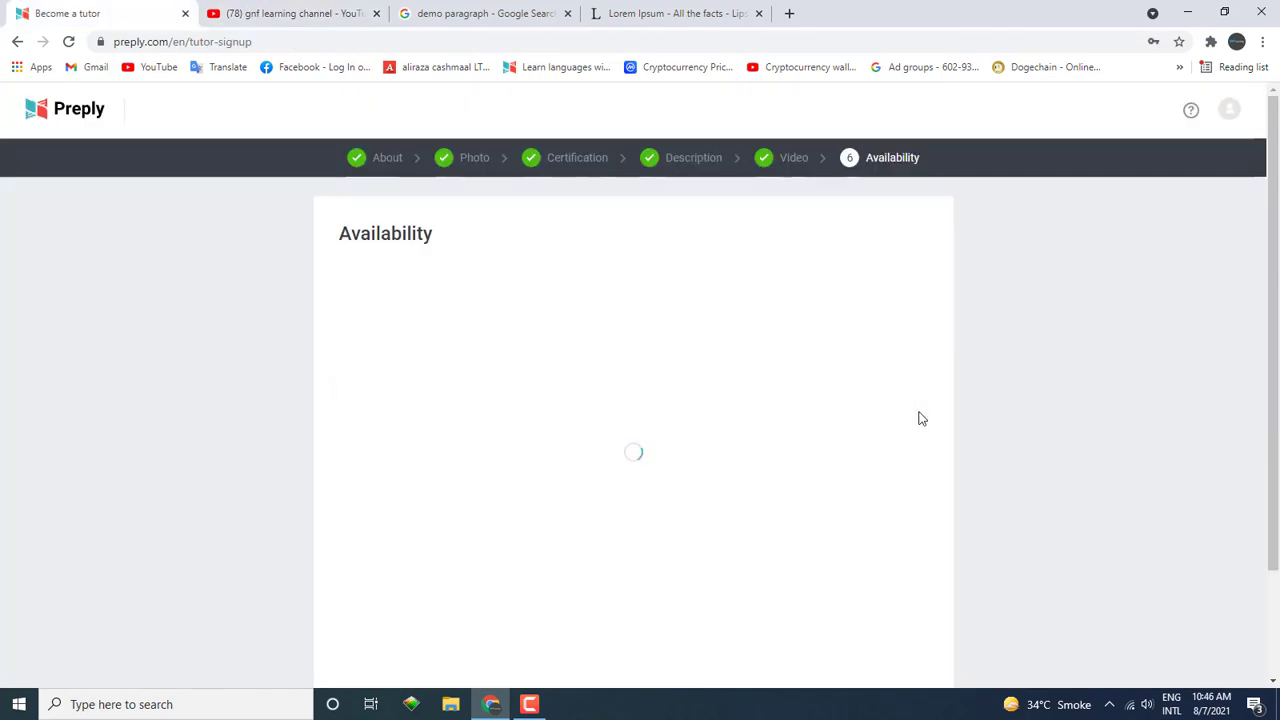
Step: Complete registration with the 09:00–17:00 daily availability and dismiss the 'Successfully submitted' message
{"action": "scroll", "coordinate": [900, 418], "scroll_direction": "down", "scroll_amount": 6}
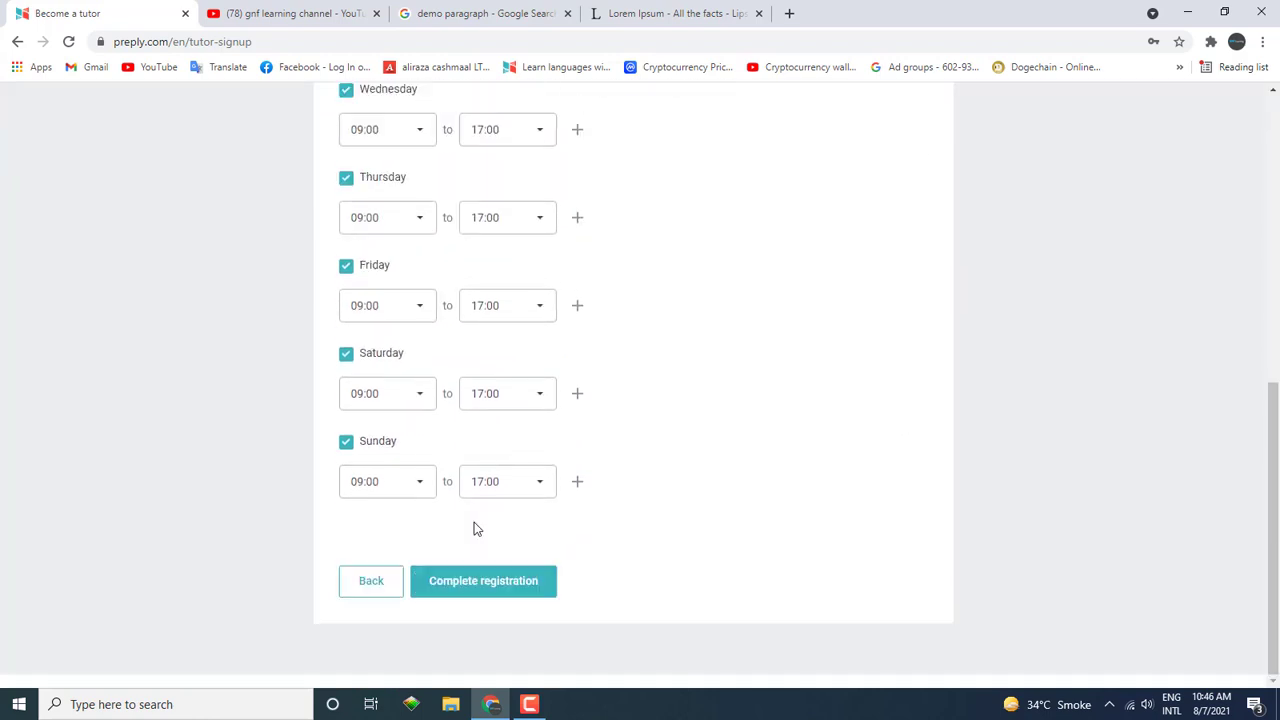
{"action": "left_click", "coordinate": [490, 583]}
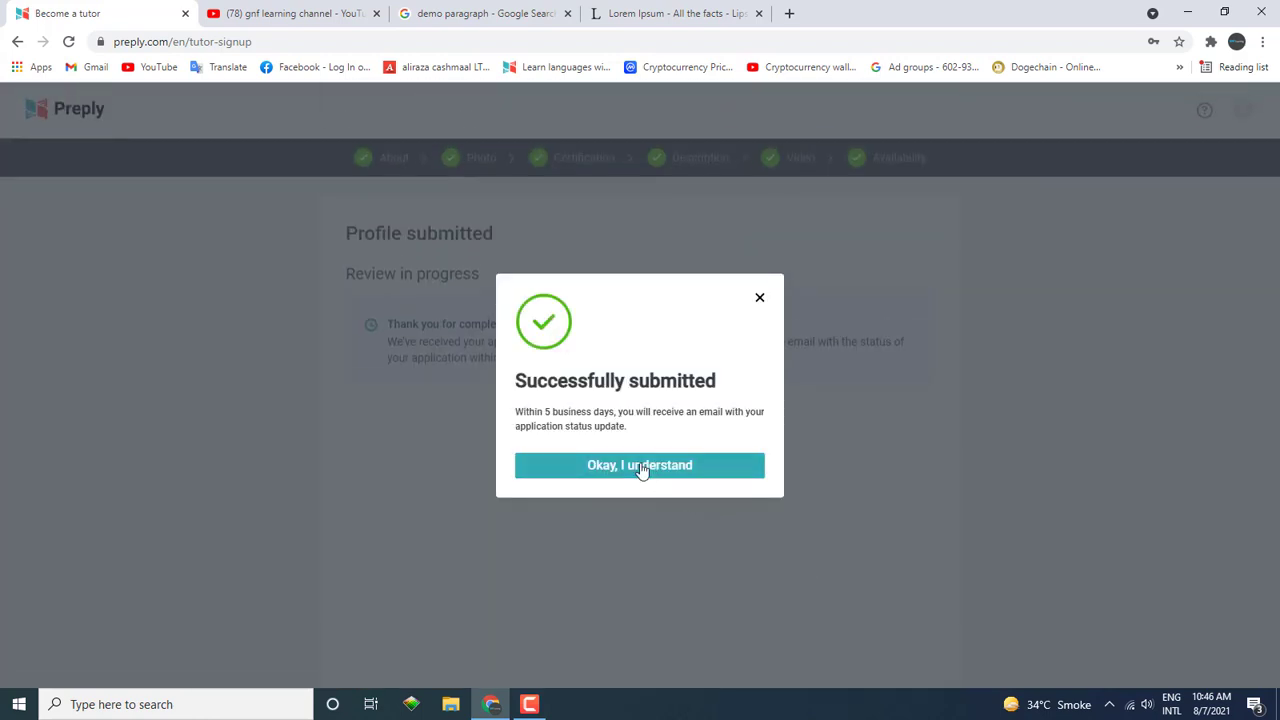
{"action": "left_click", "coordinate": [641, 466]}
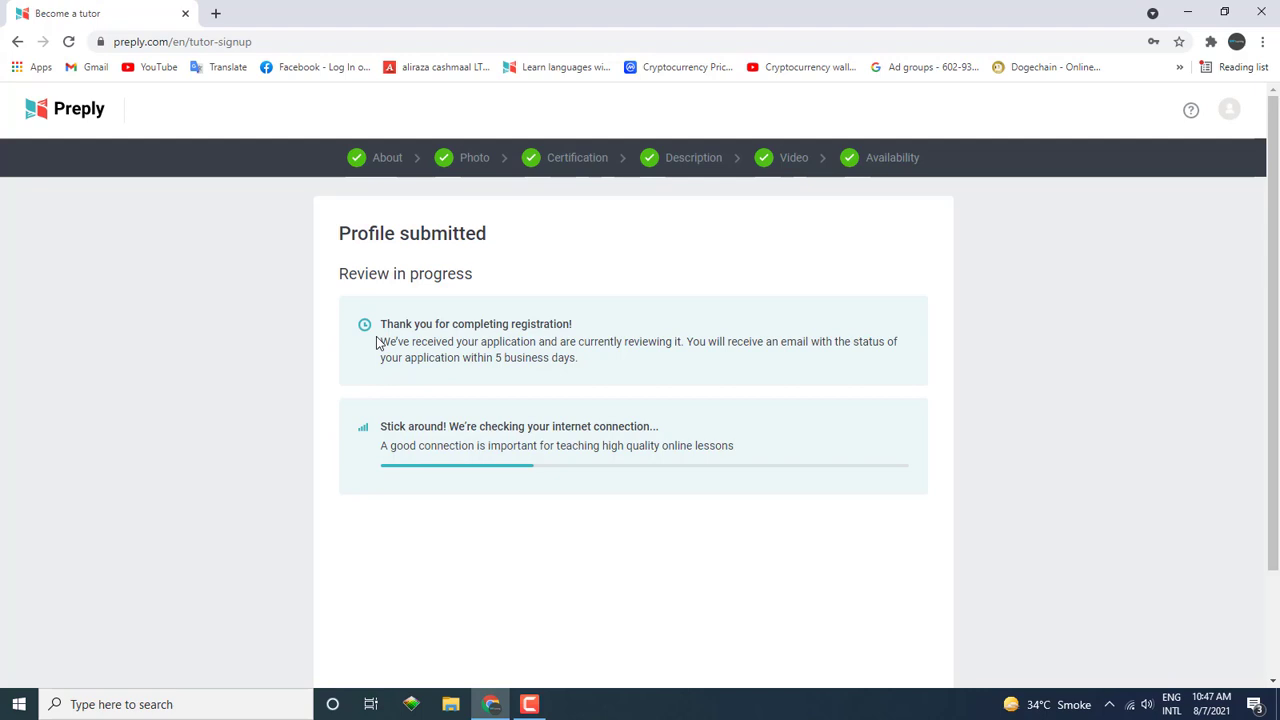
{"action": "left_click_drag", "start_coordinate": [378, 343], "coordinate": [589, 357]}
{"action": "left_click", "coordinate": [589, 357]}
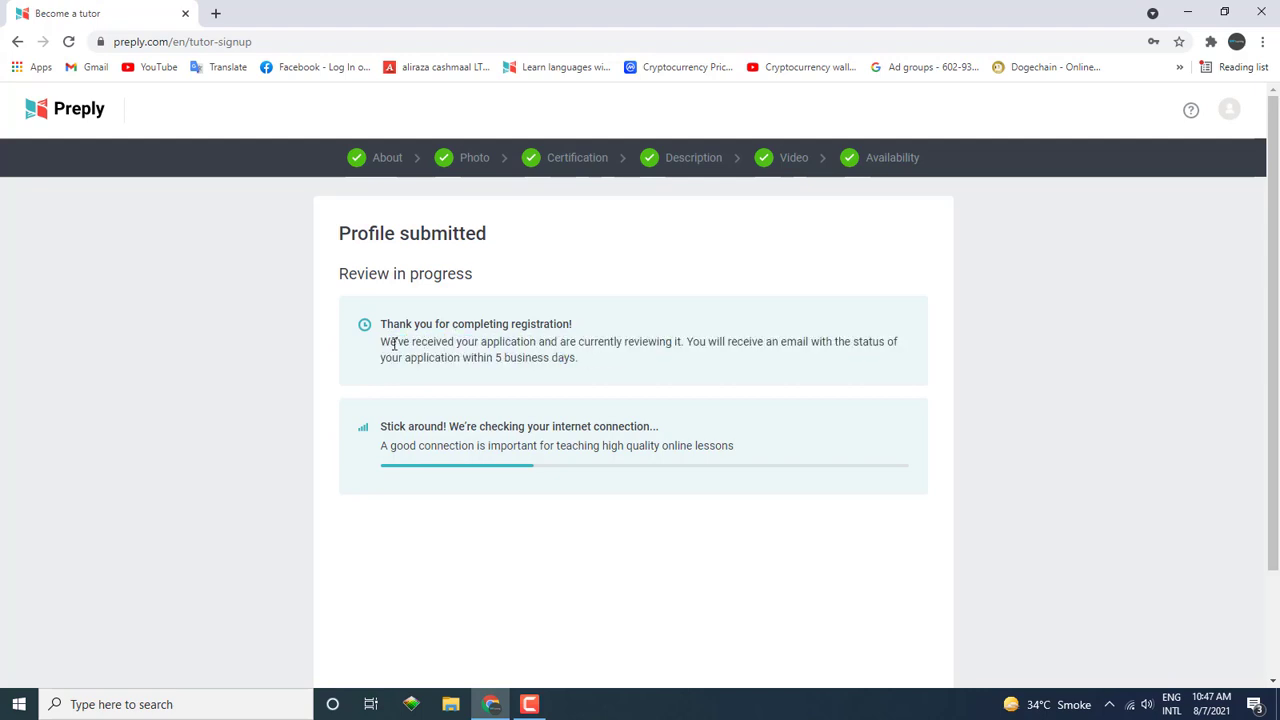